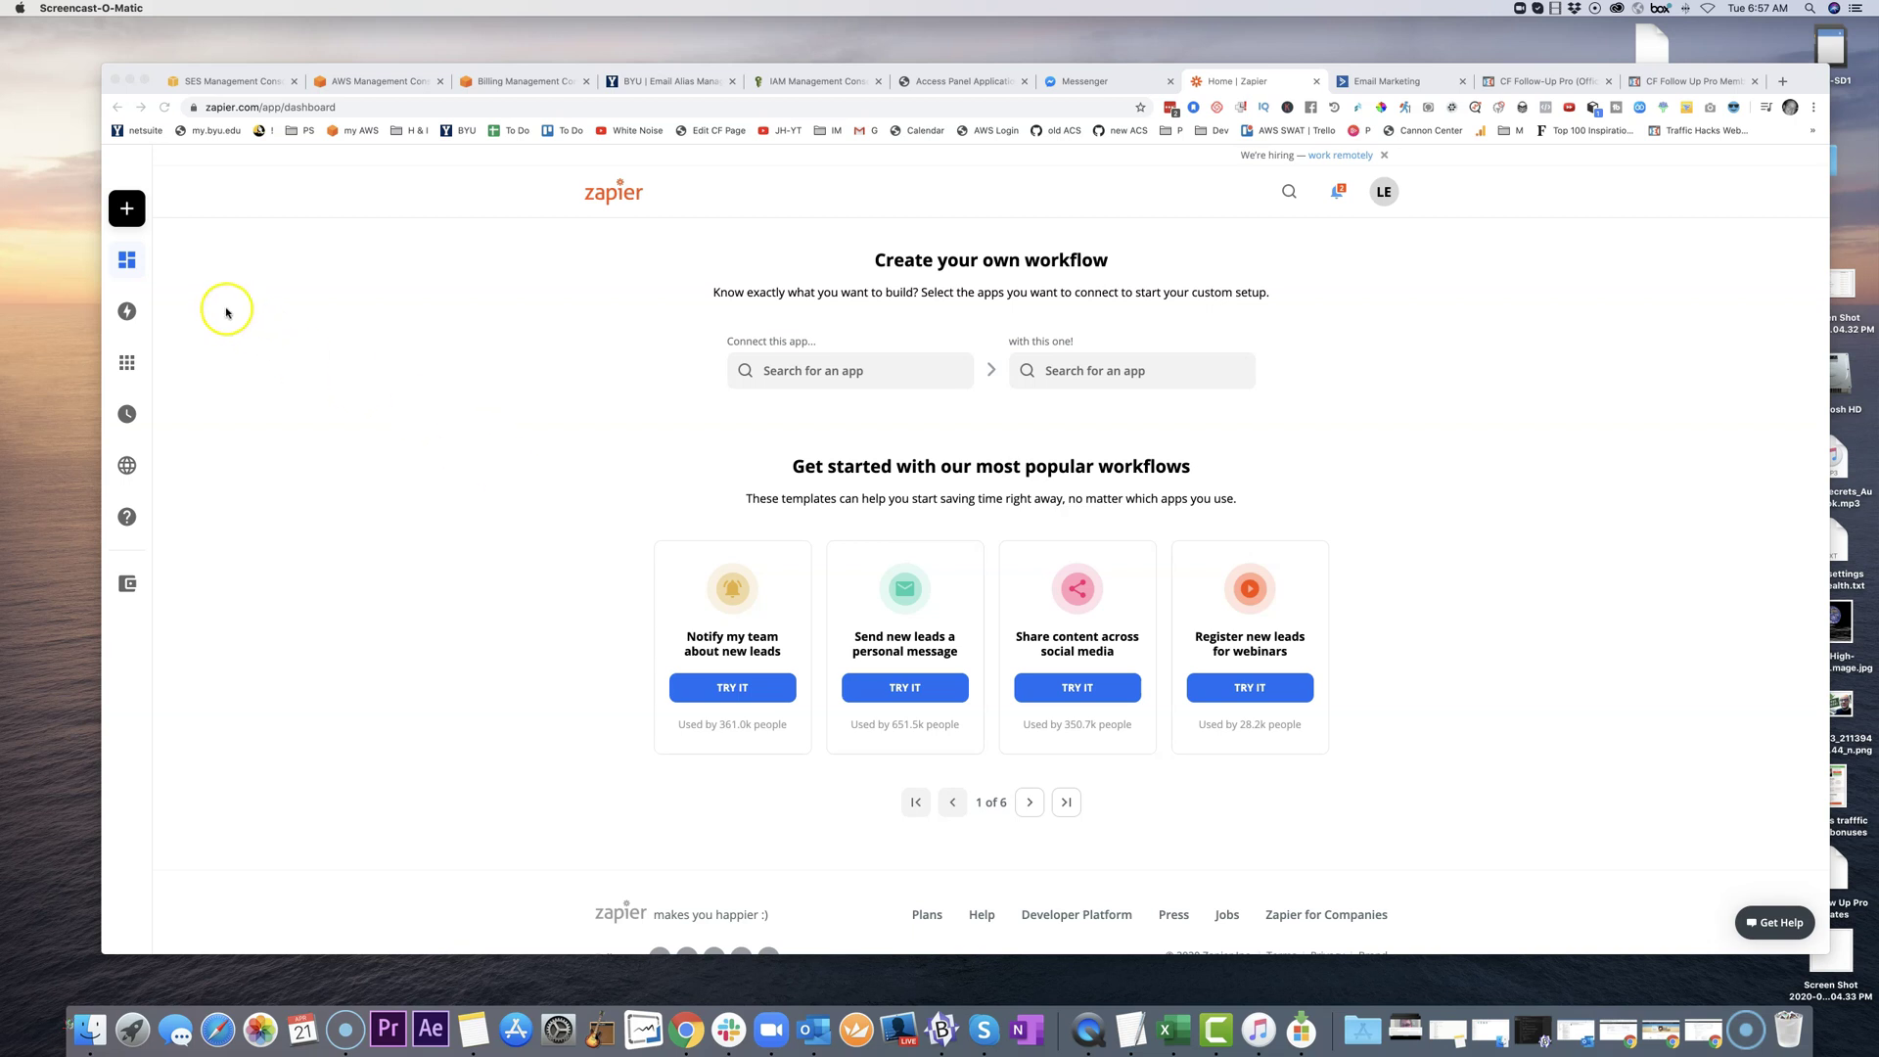
- From the Zaps list, open Task History for the CF Follow up Pro Main Zap
click(133, 264)
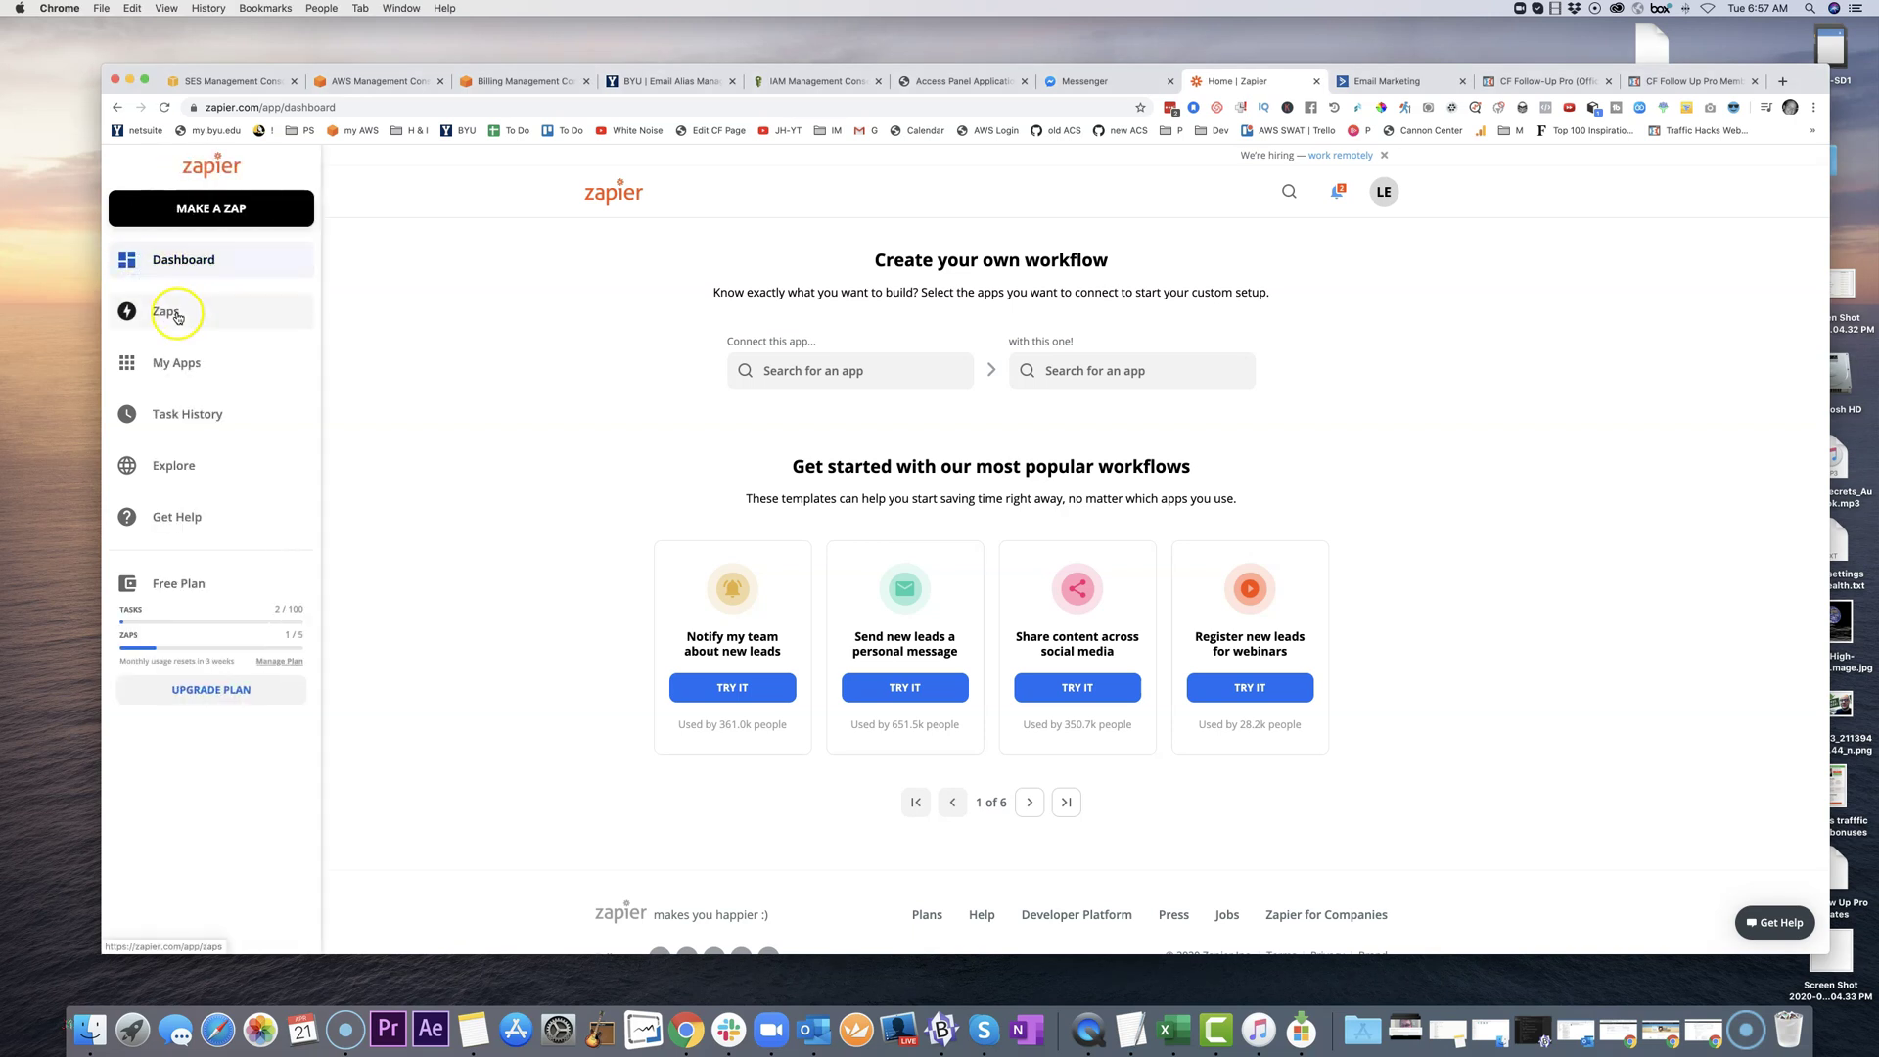
click(161, 312)
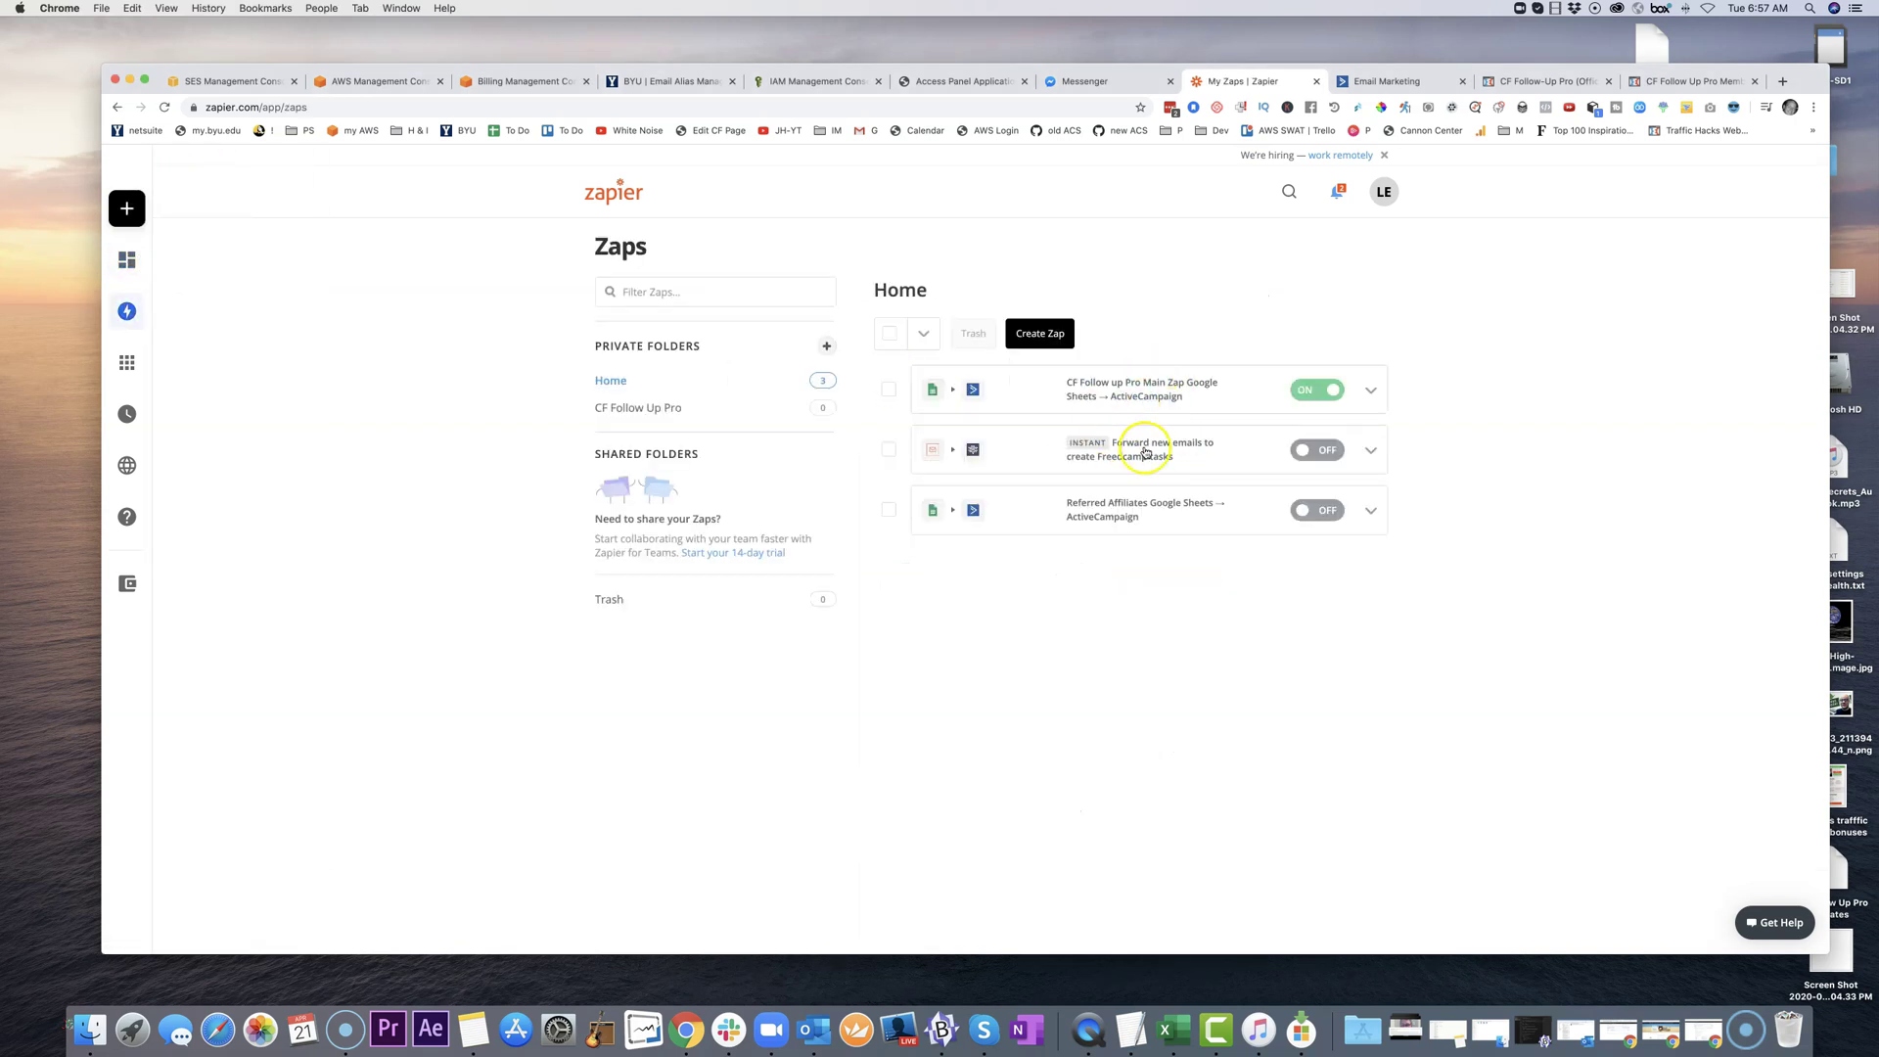
click(1375, 392)
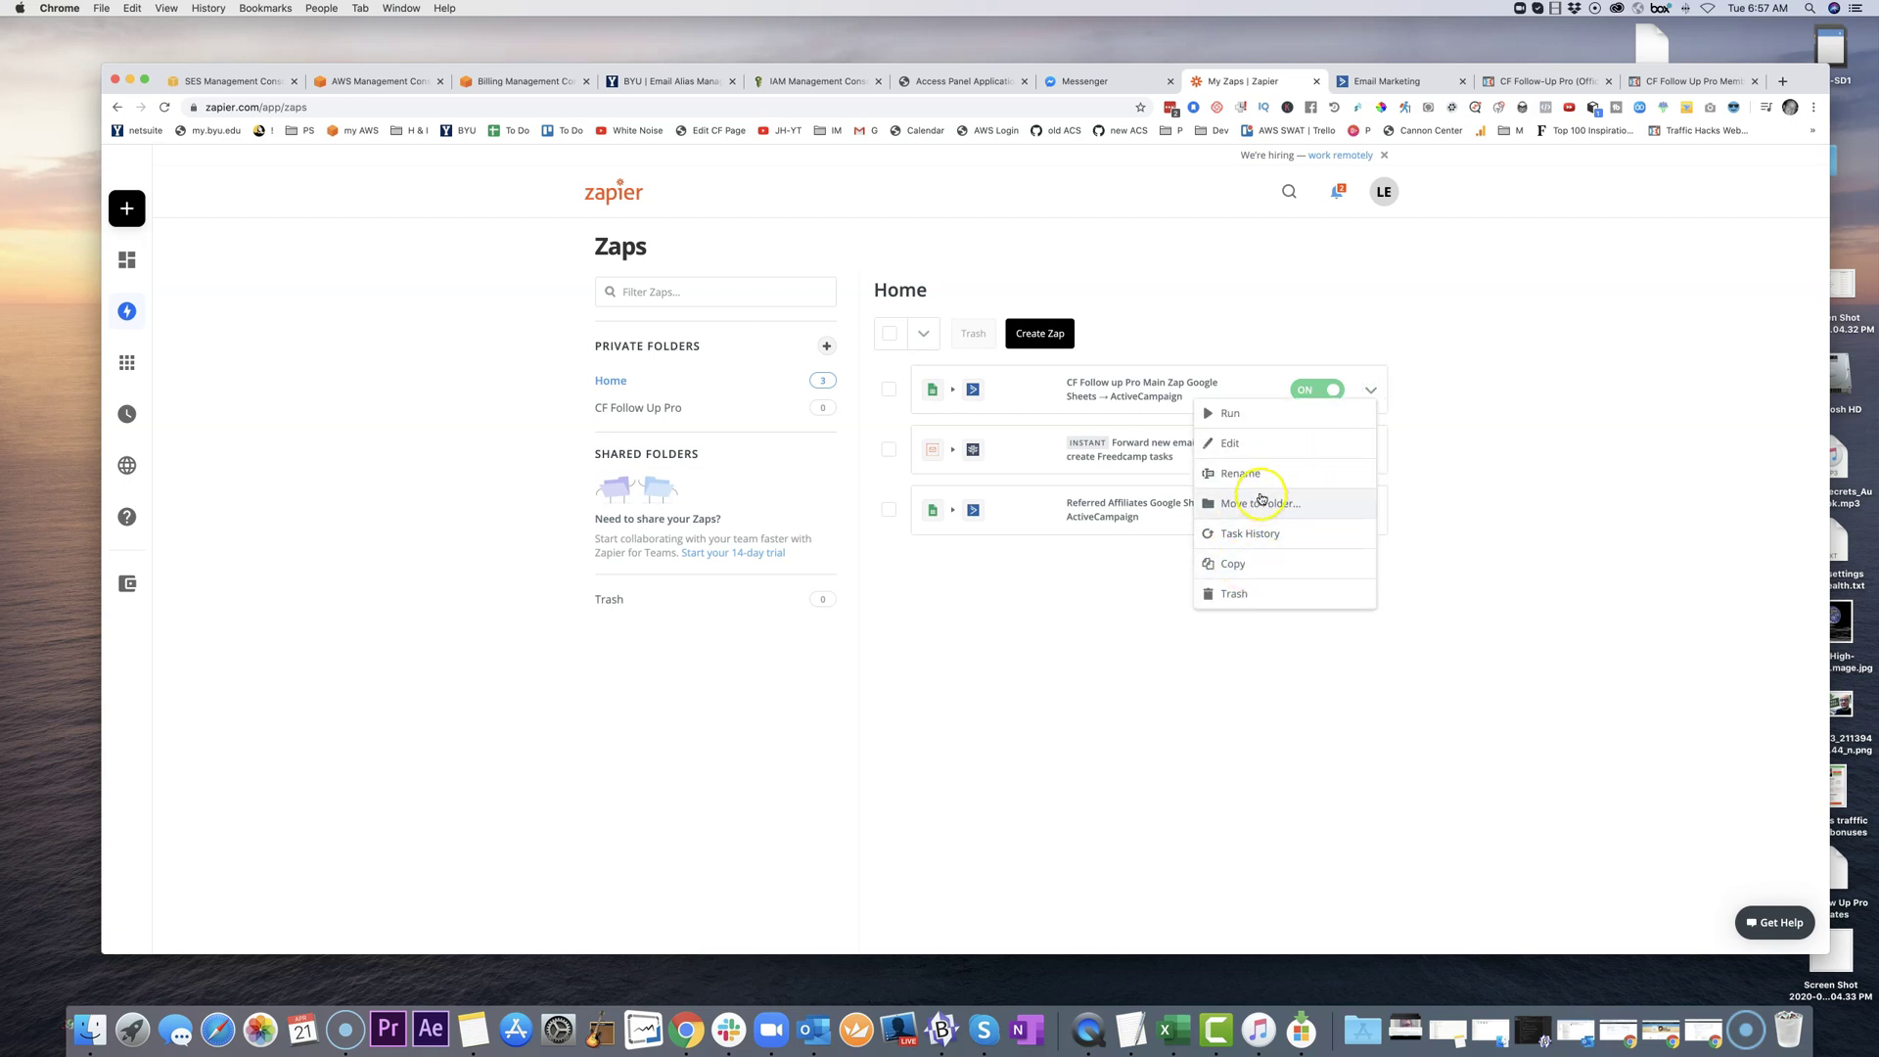
click(1253, 536)
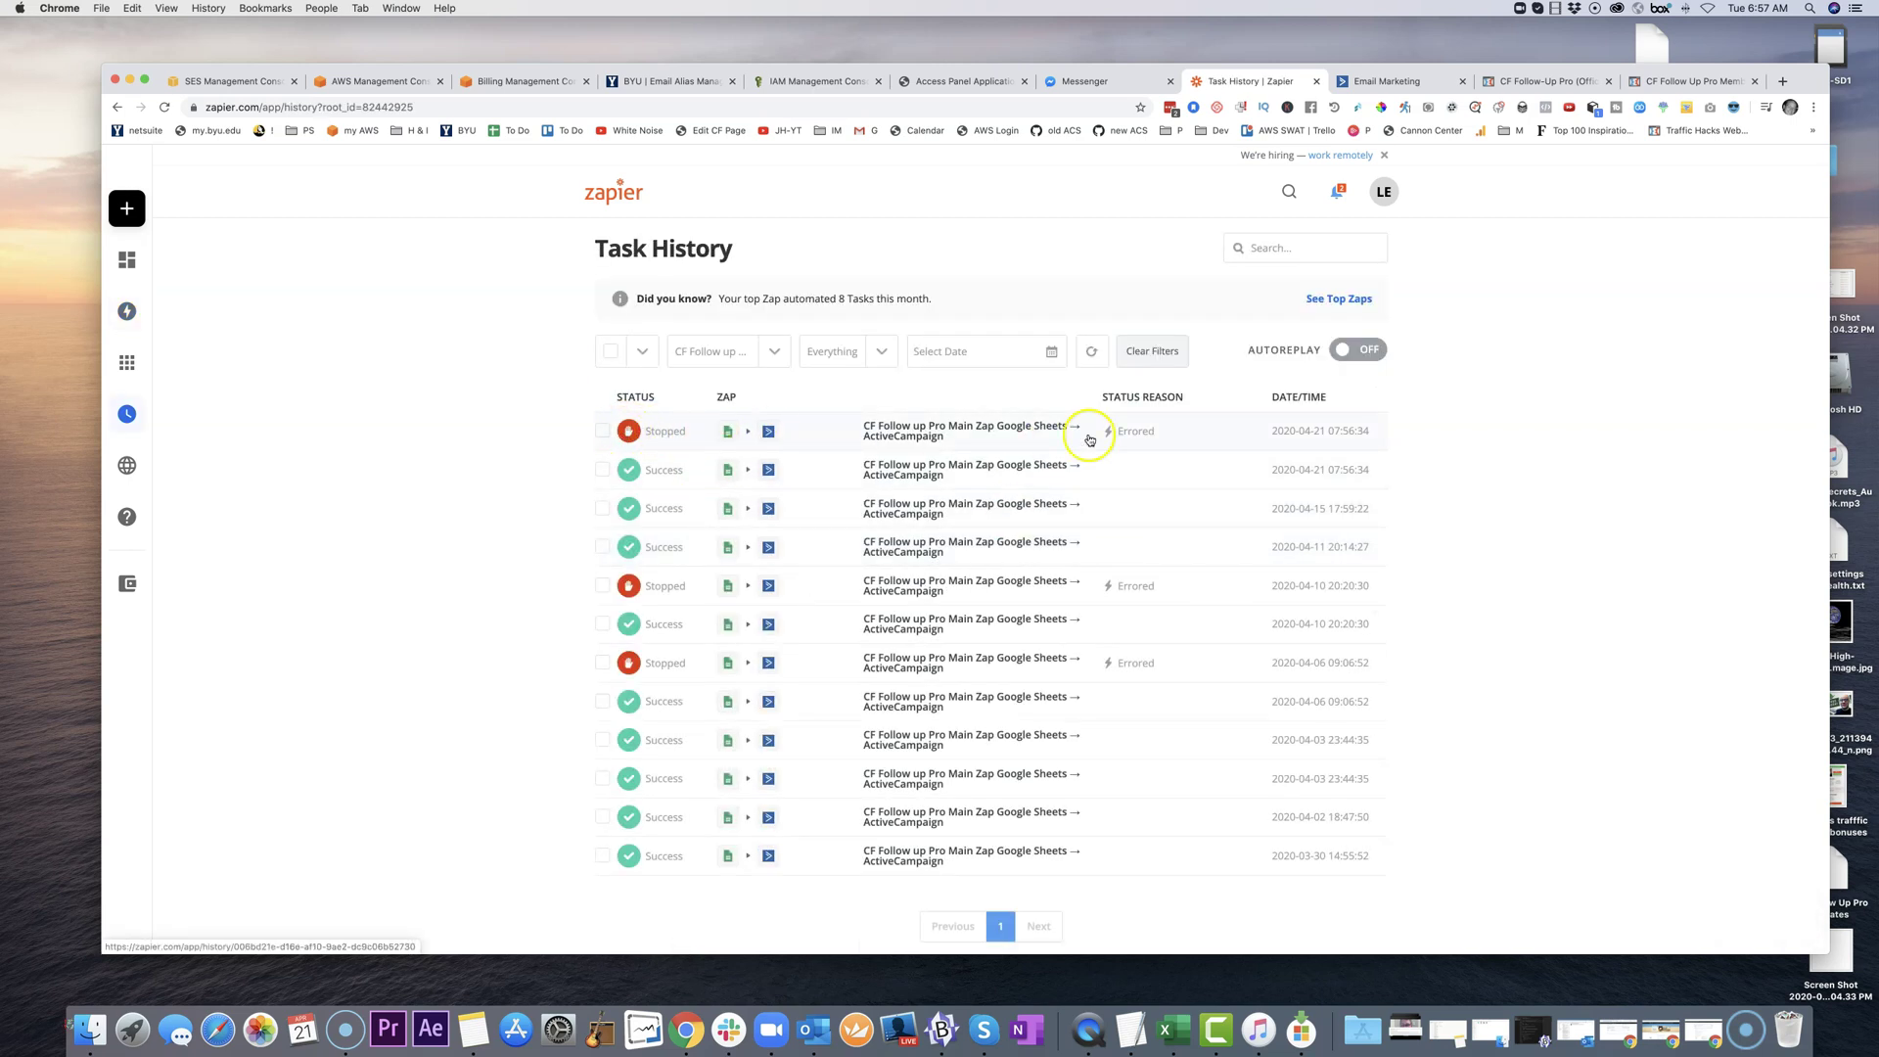
- Open the latest stopped run and show the Google Sheets step's output data for row 27
click(674, 431)
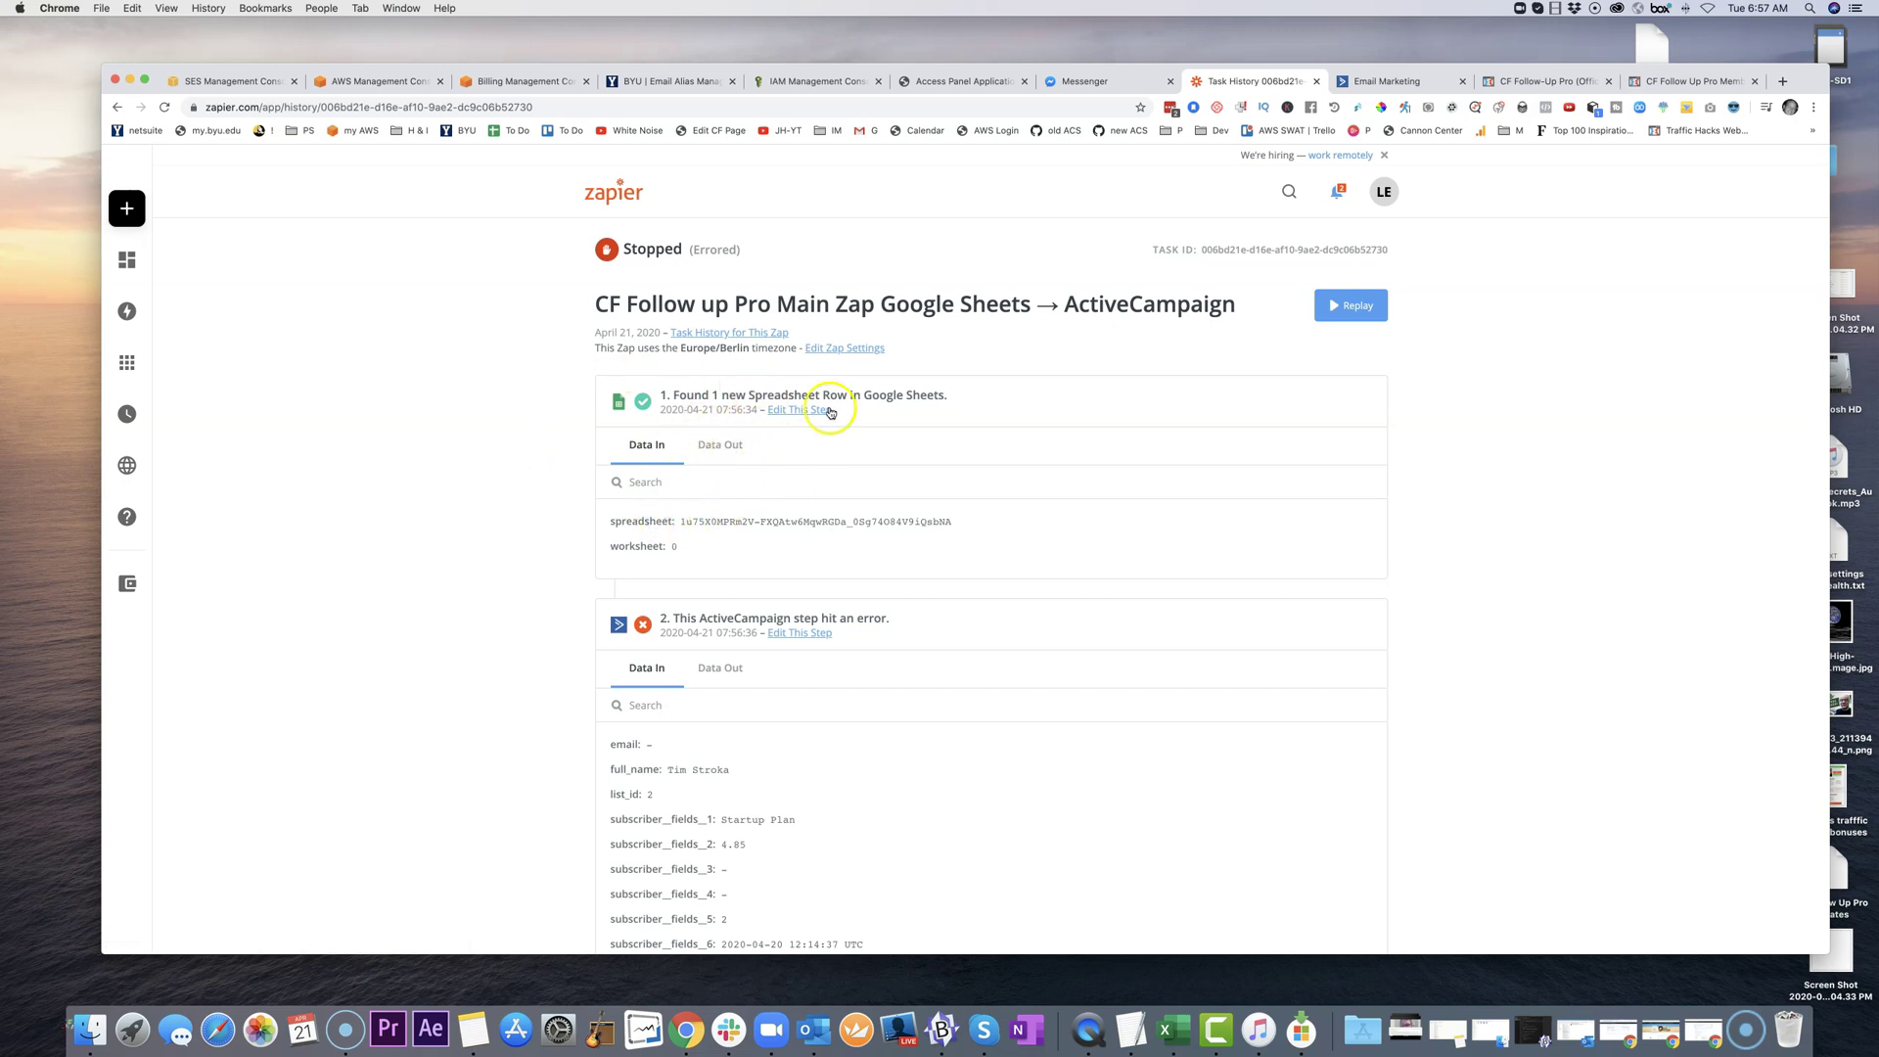
click(724, 447)
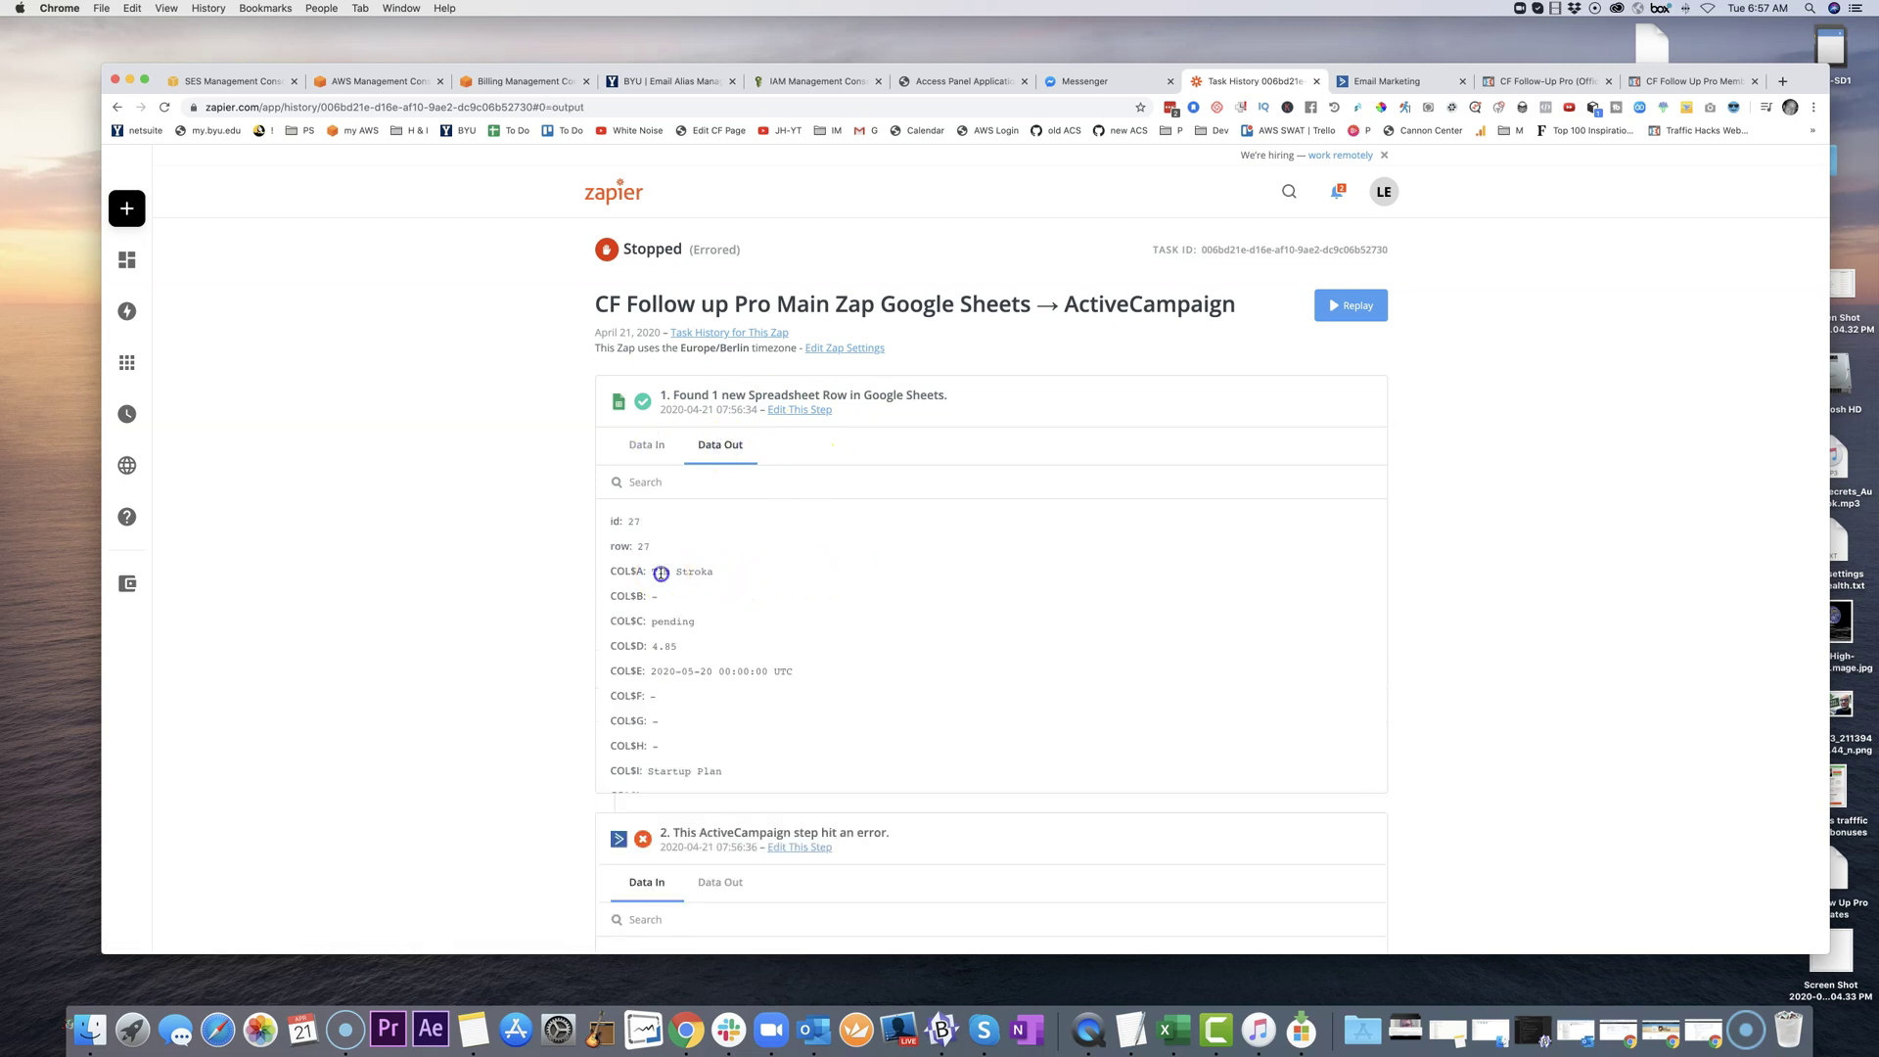
click(708, 573)
click(690, 630)
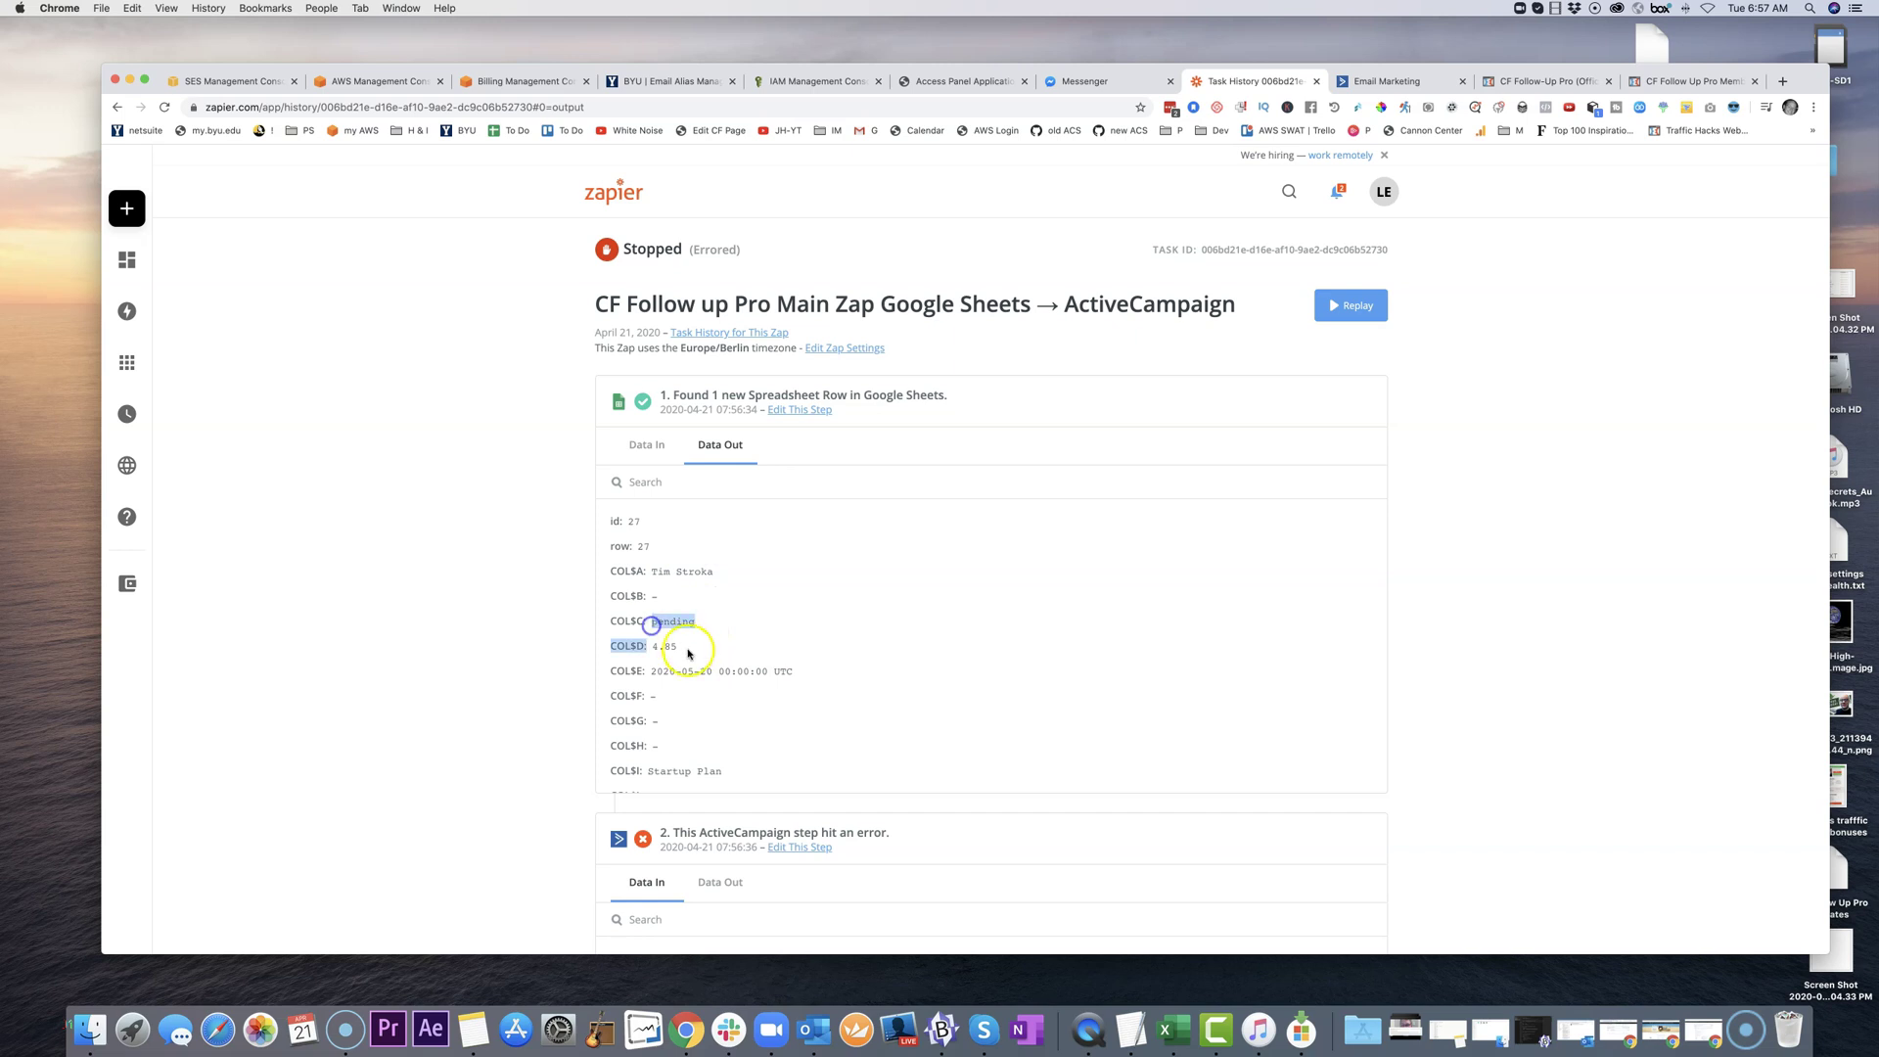
- Highlight the COL$D value 4.85 and the Startup Plan value in COL$I
drag(666, 648, 652, 648)
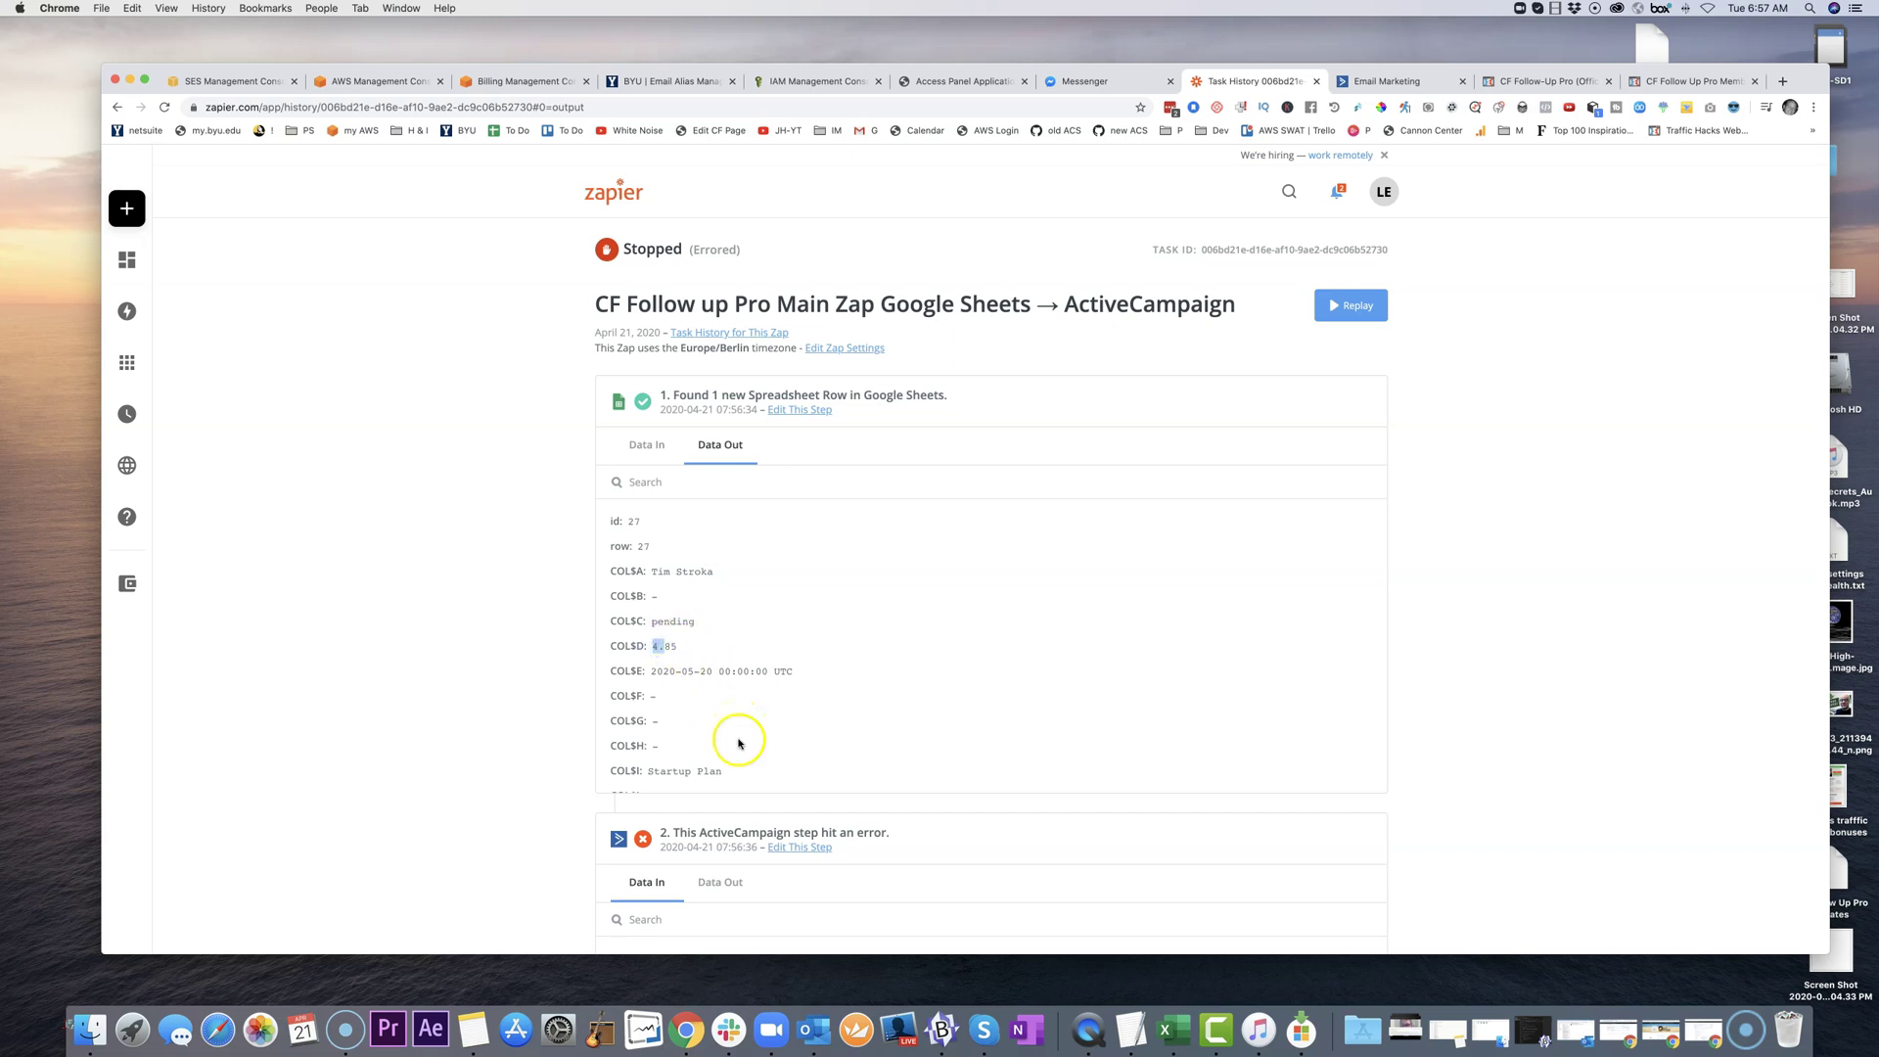
drag(667, 773, 720, 773)
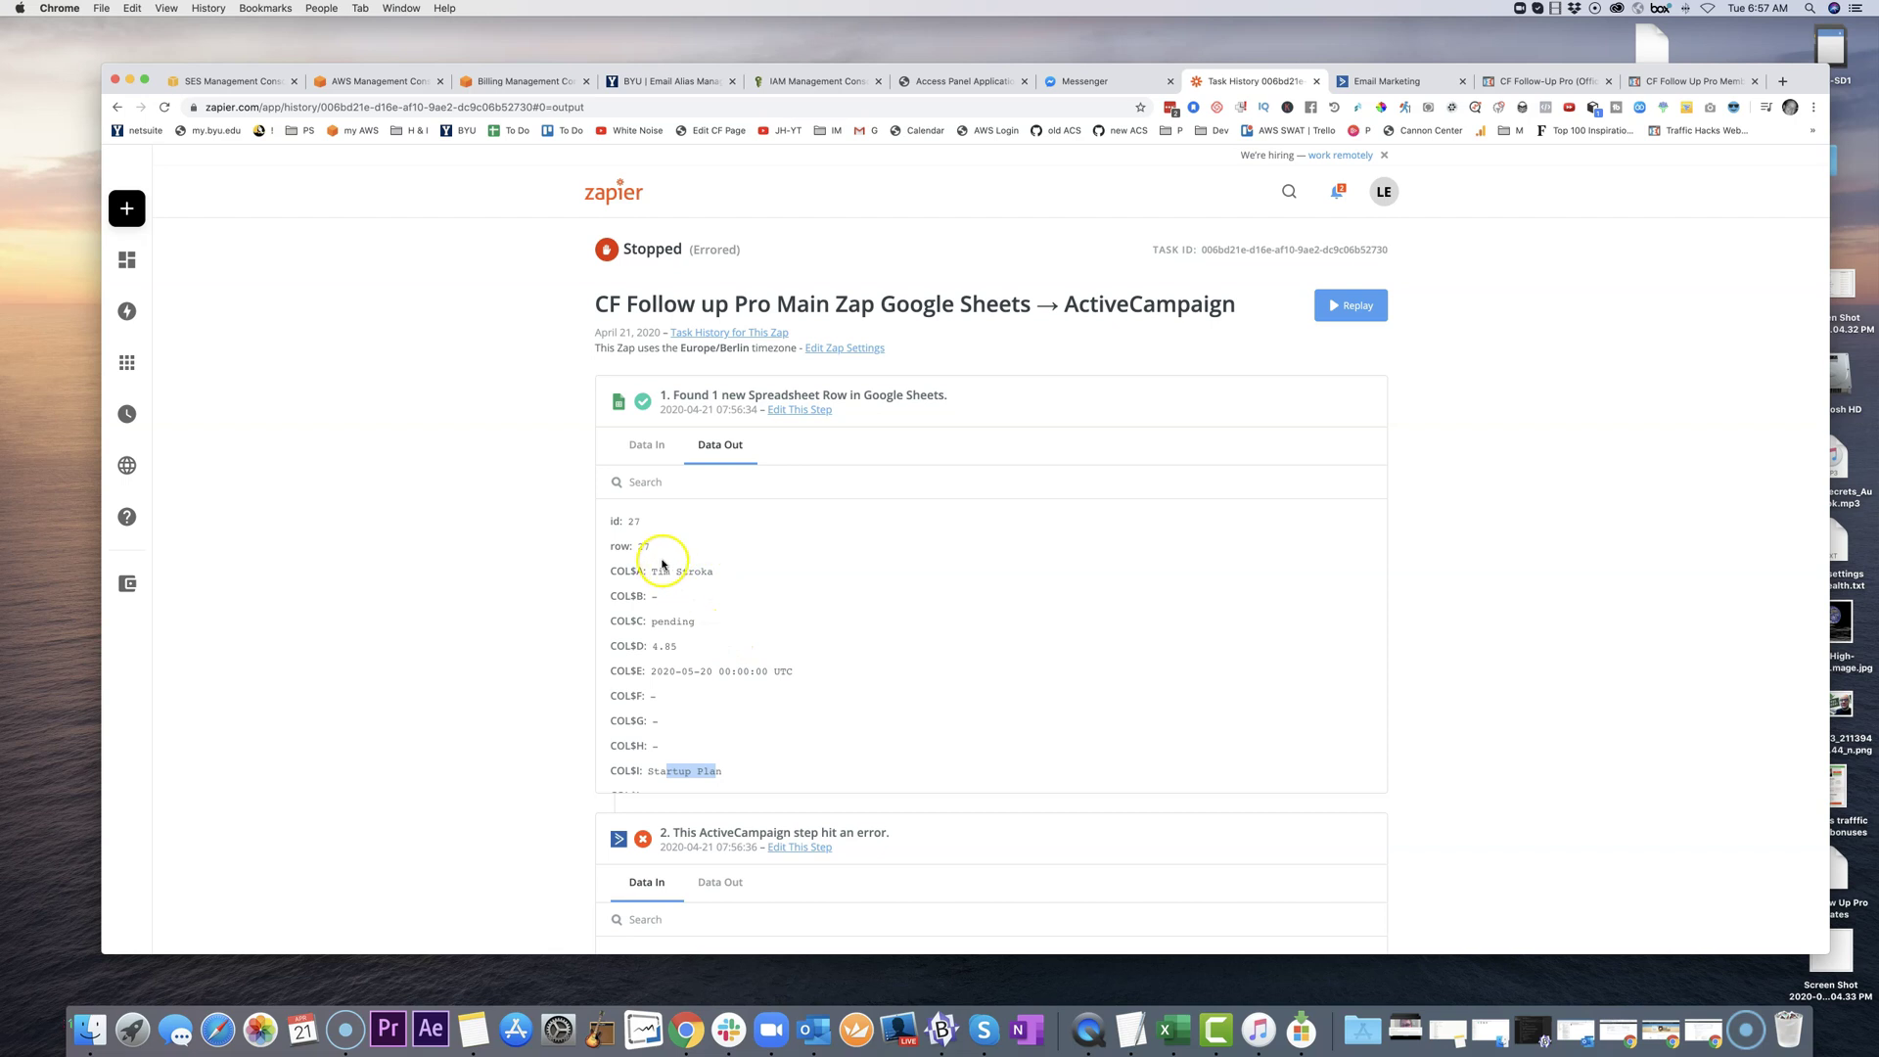
click(658, 646)
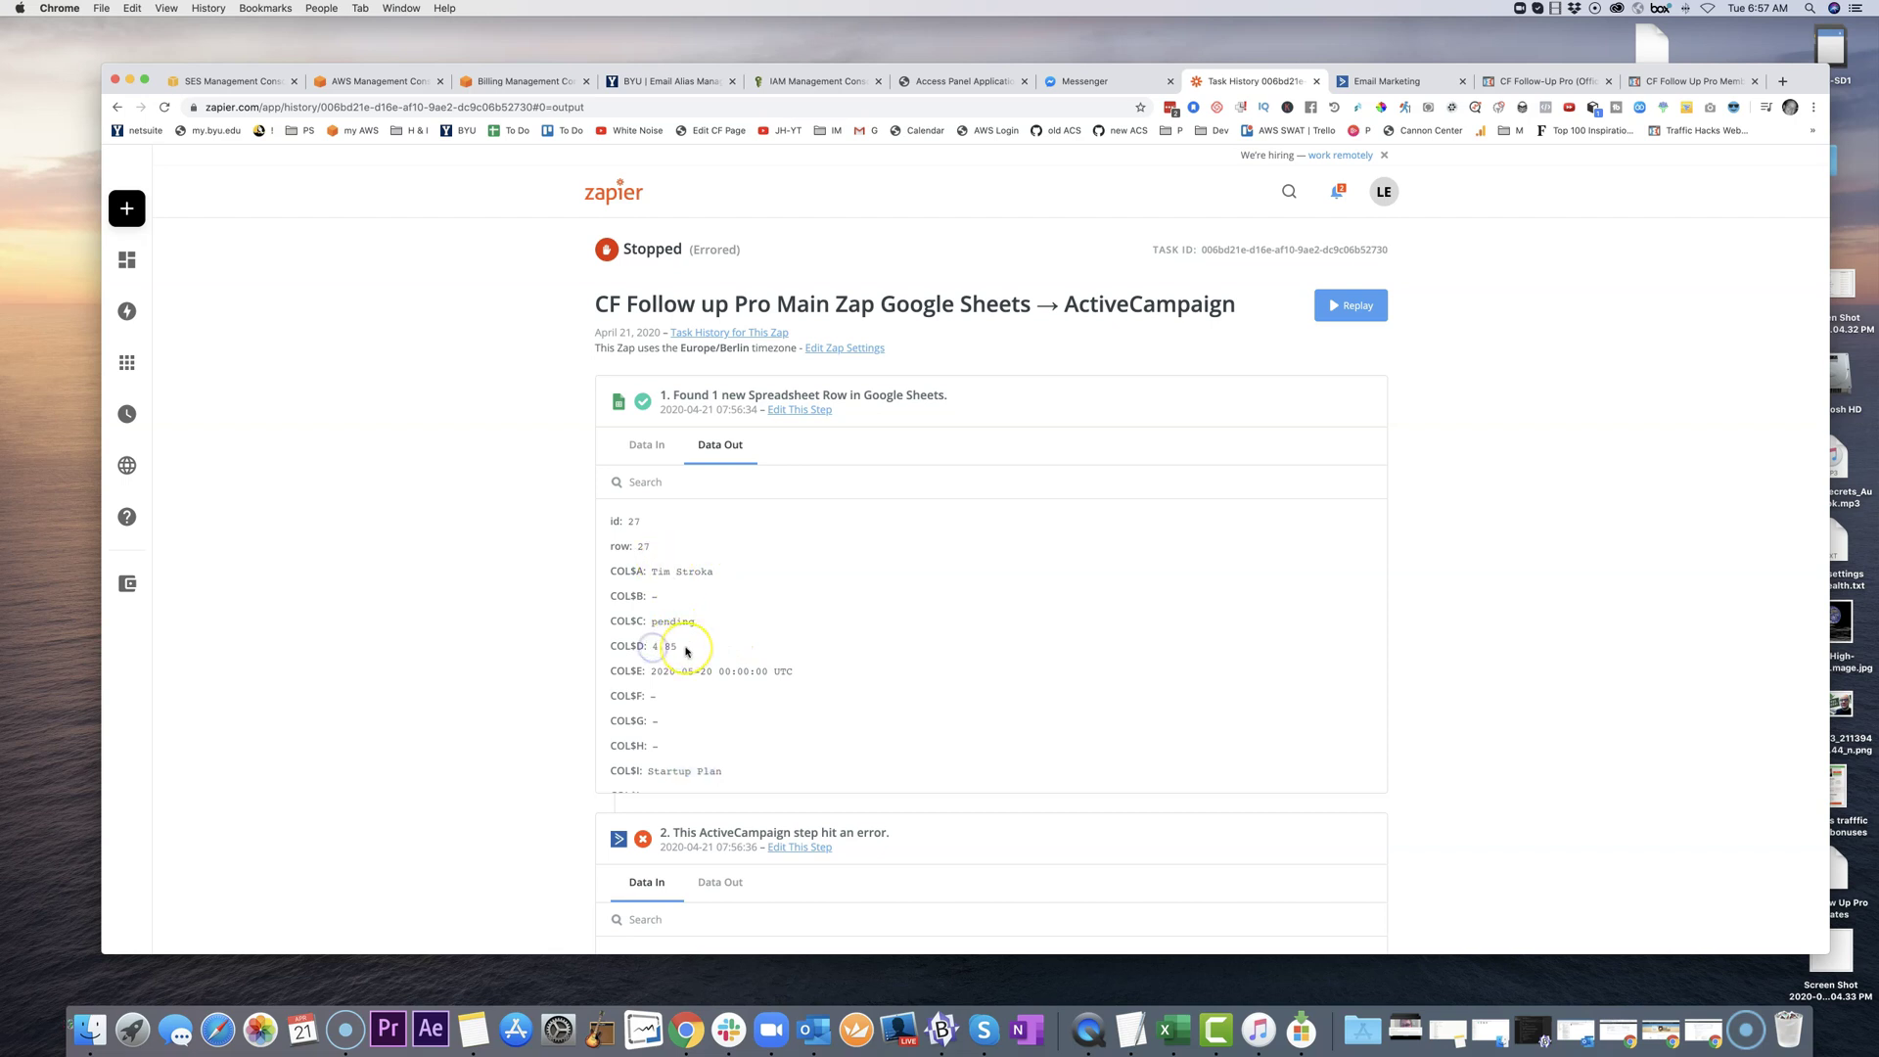
click(652, 596)
click(634, 597)
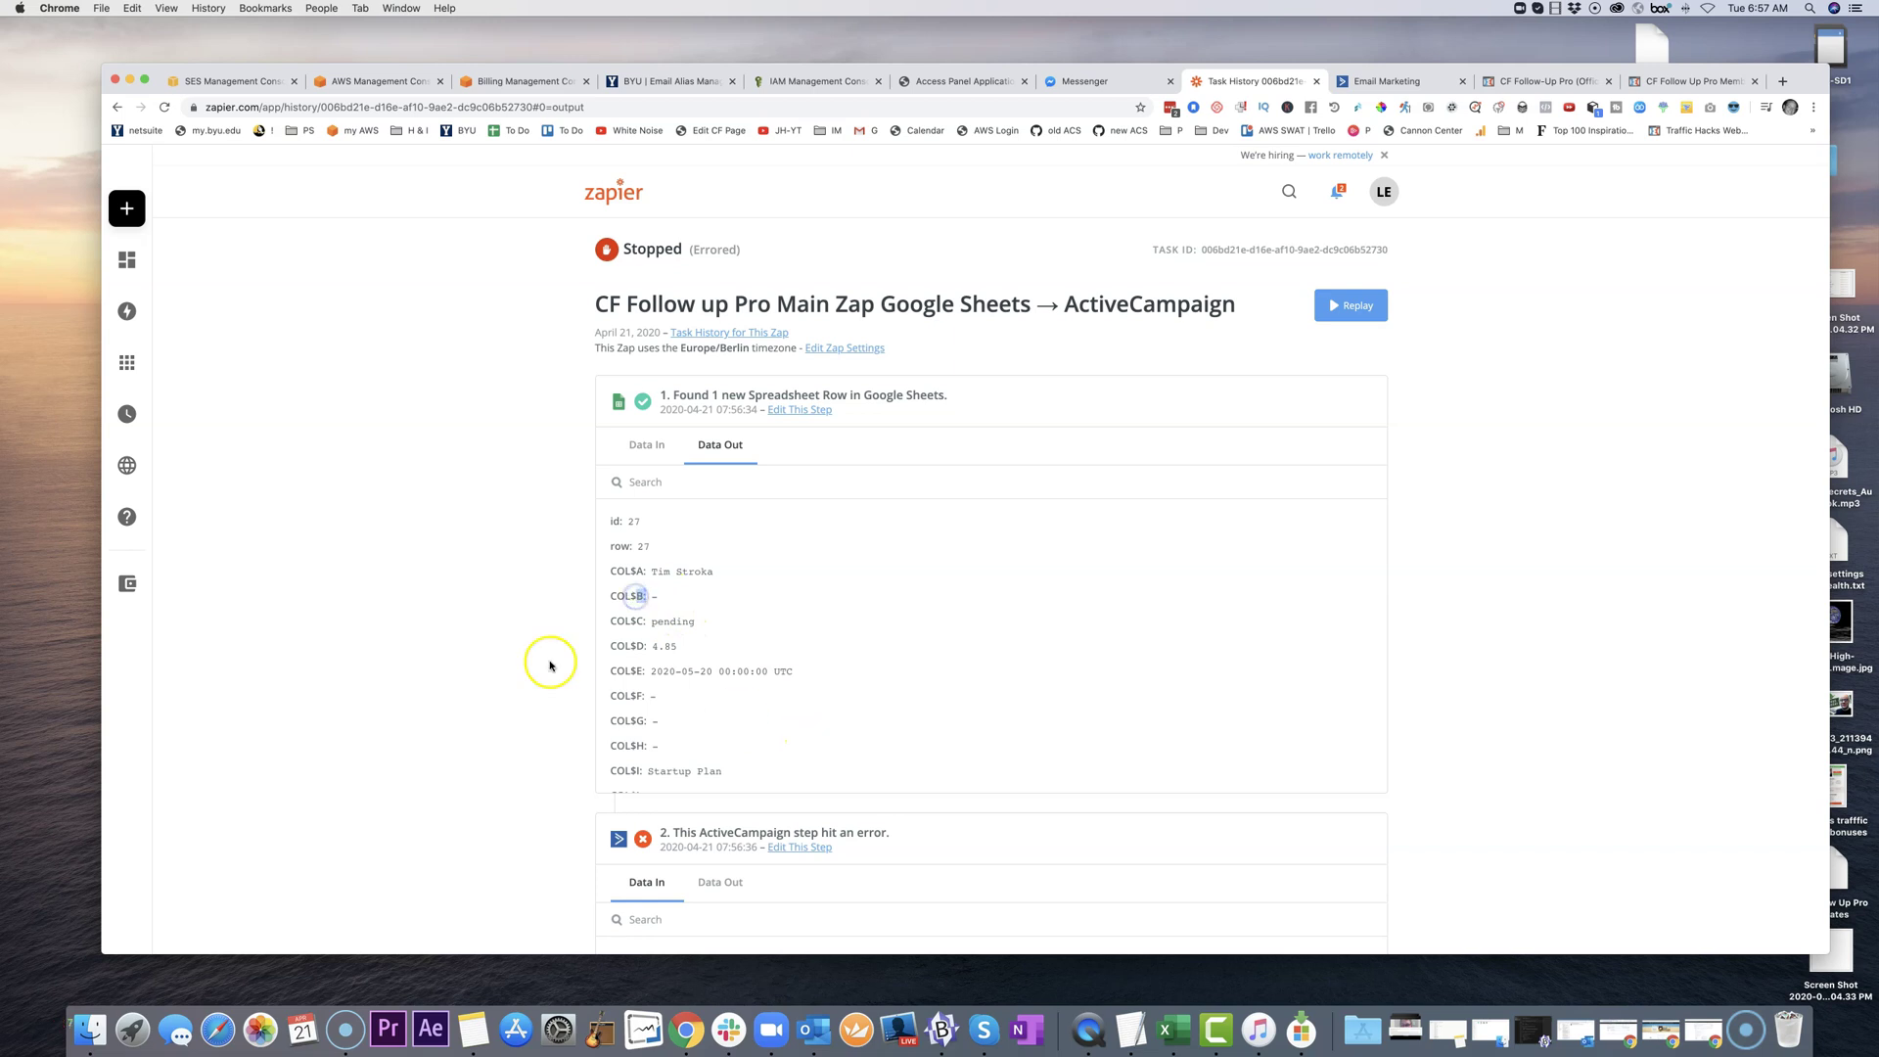
scroll(470, 626, down, 8)
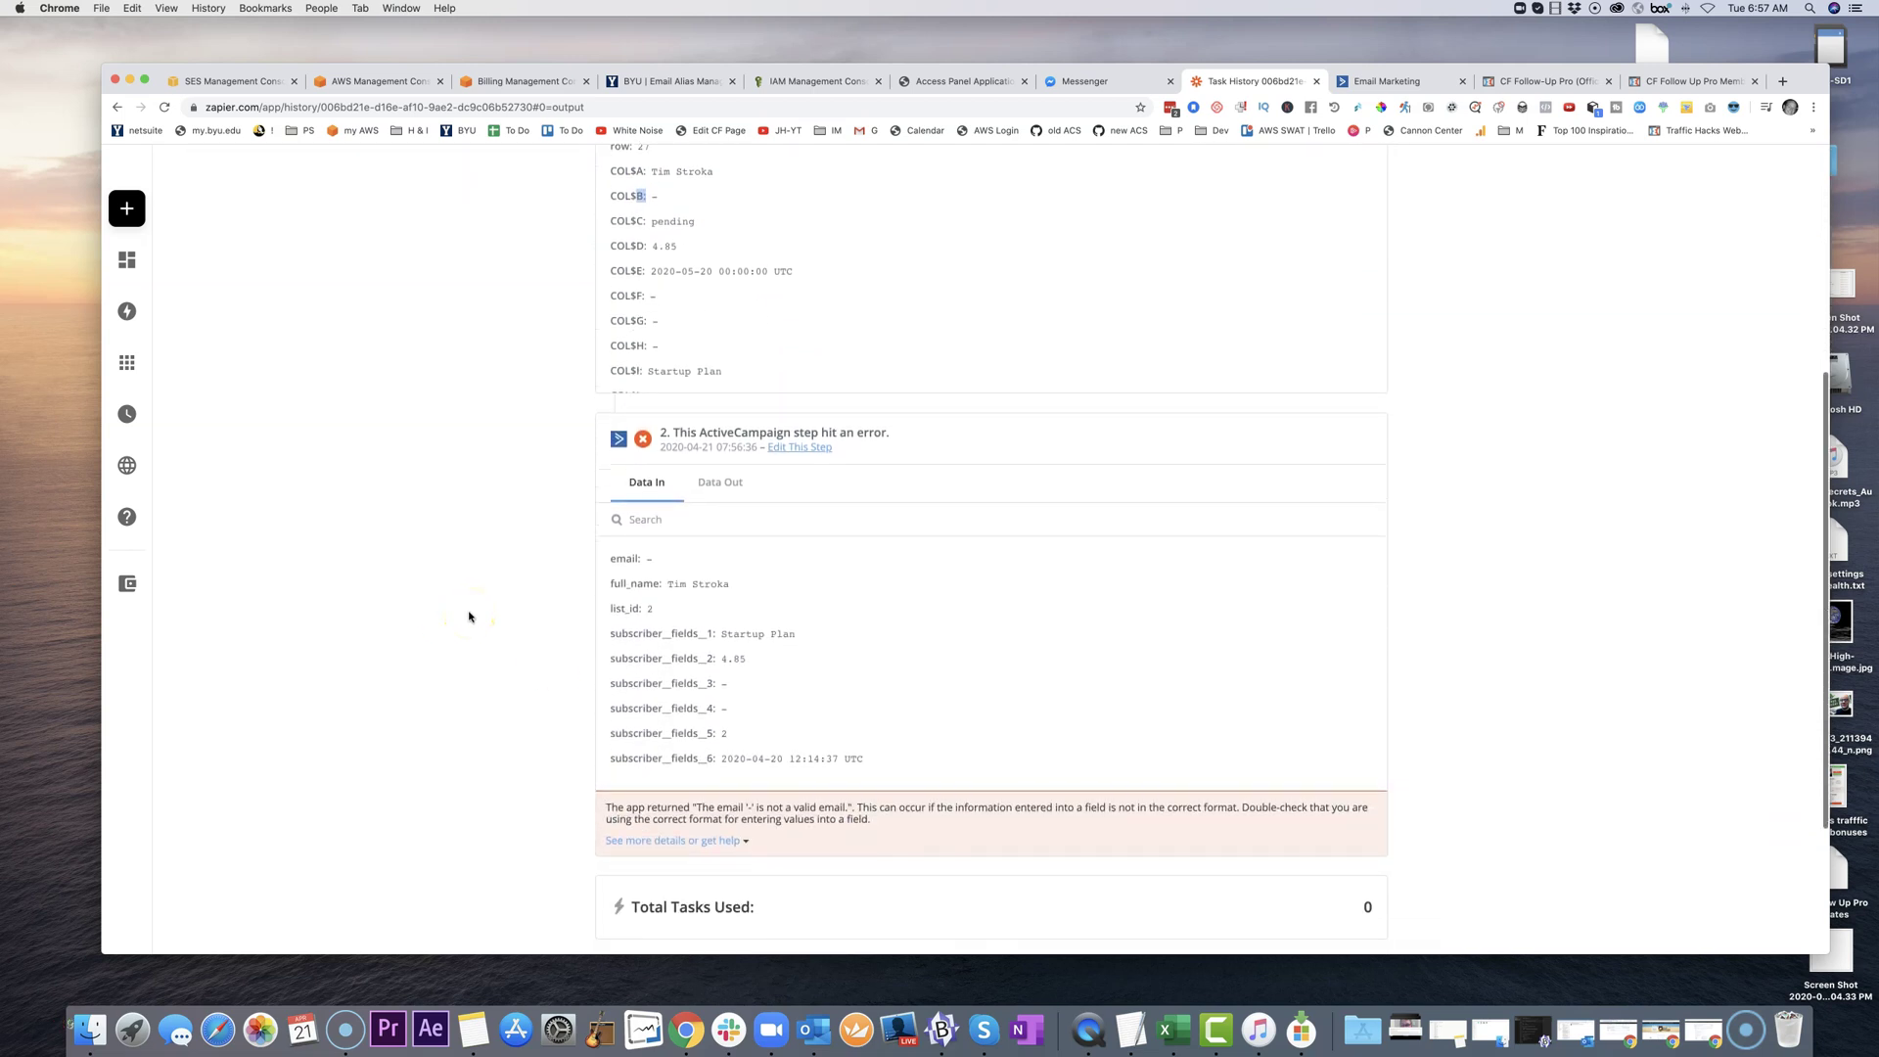
click(634, 824)
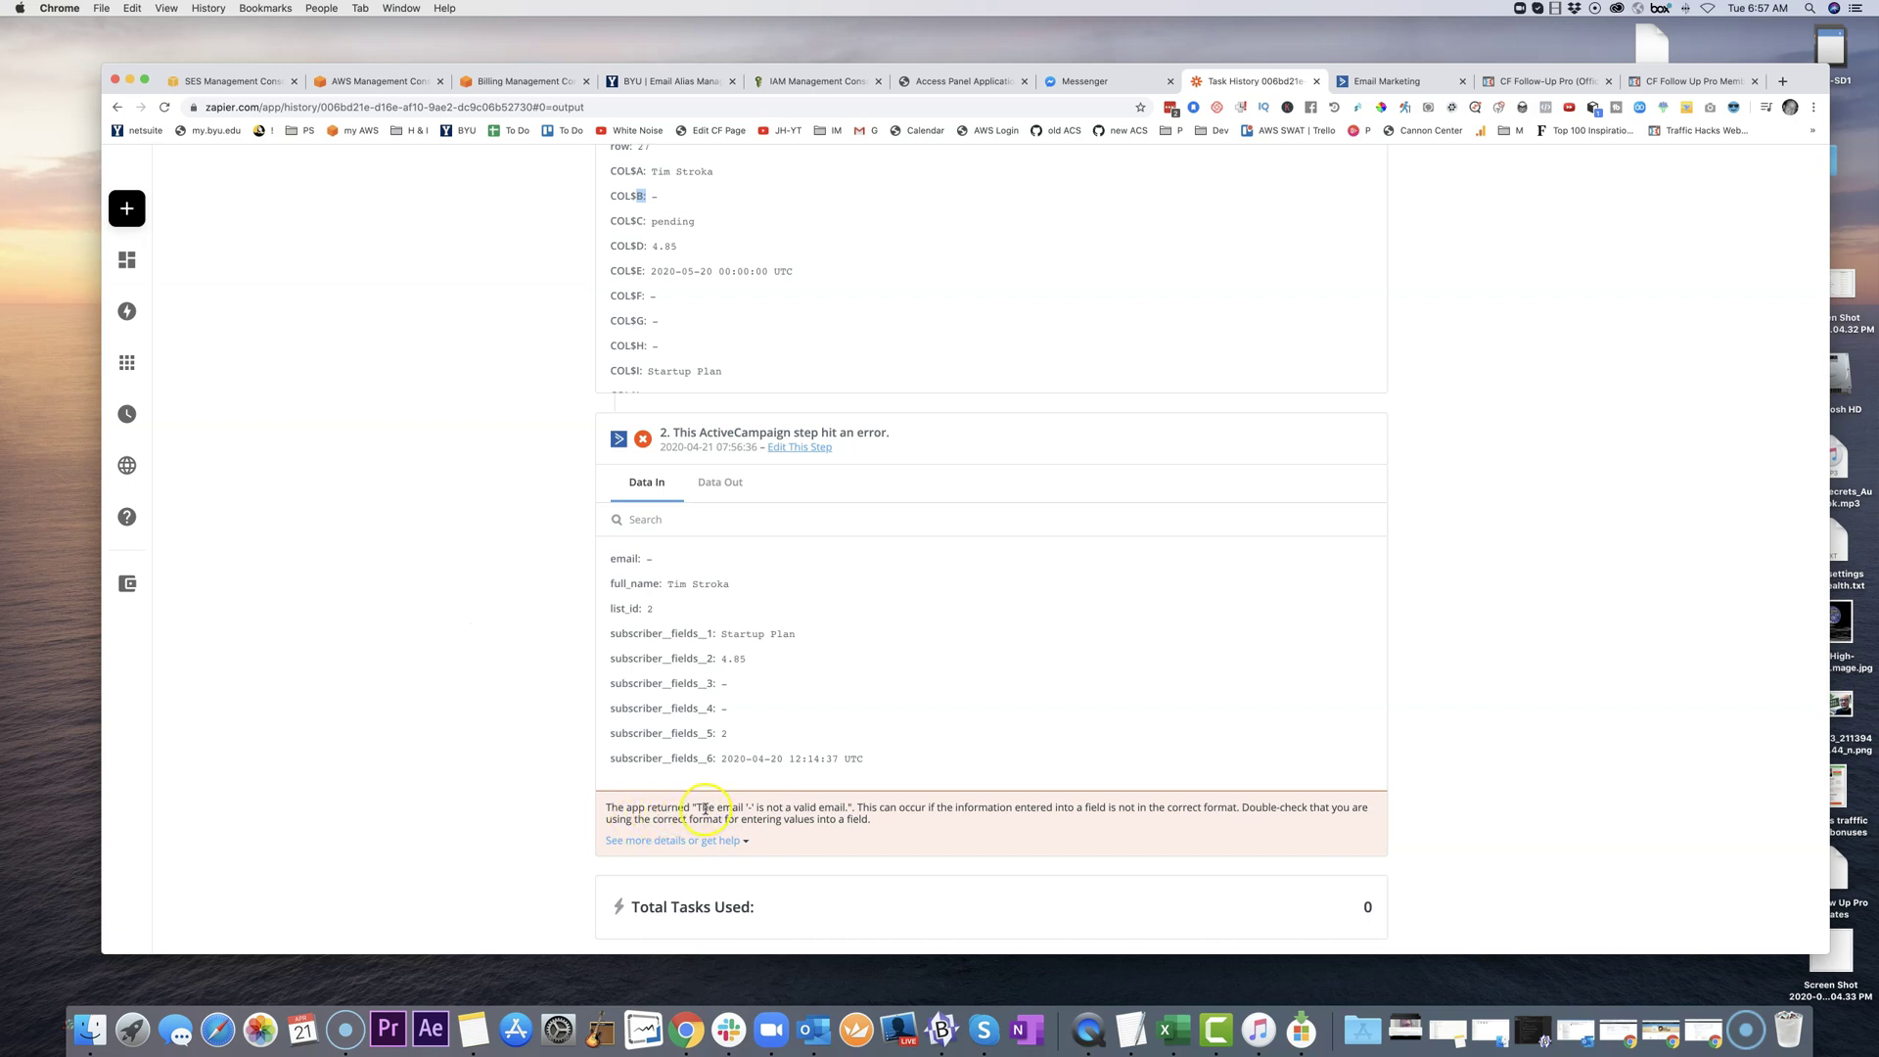
drag(705, 809, 857, 811)
scroll(444, 556, up, 3)
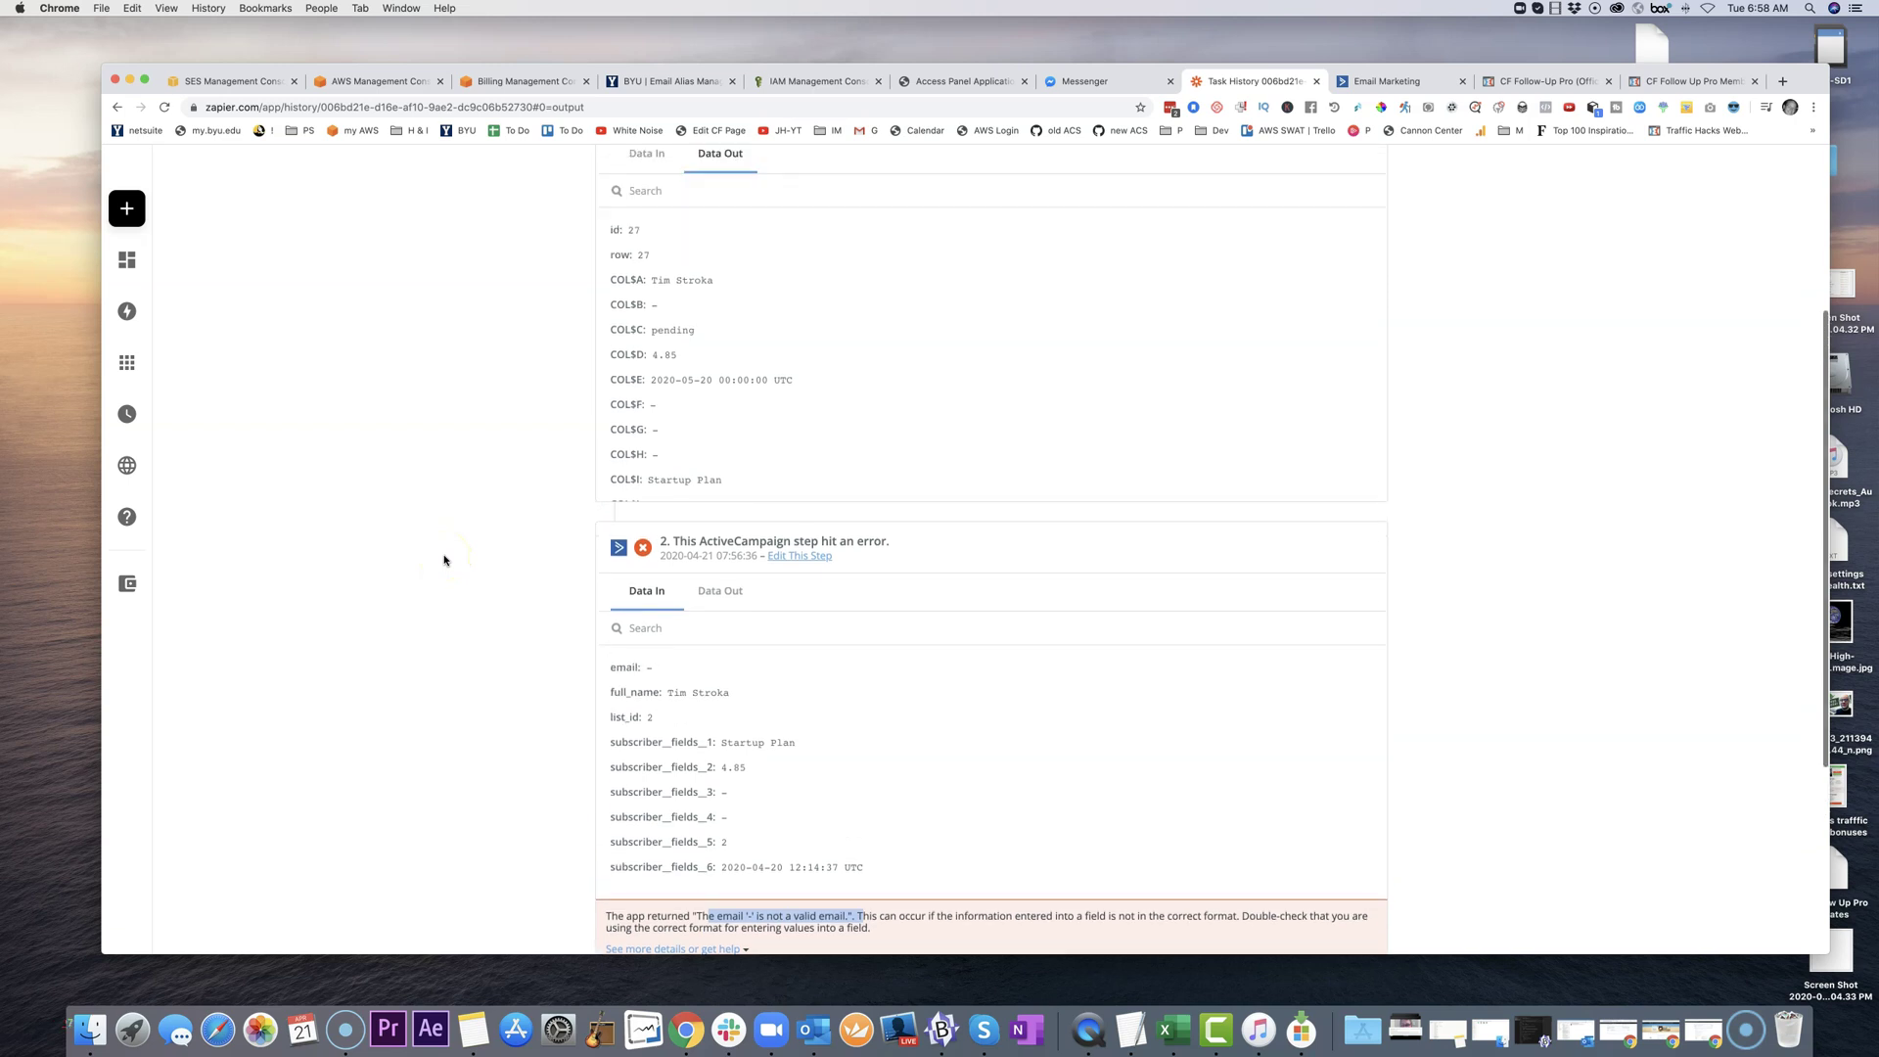
scroll(445, 560, up, 5)
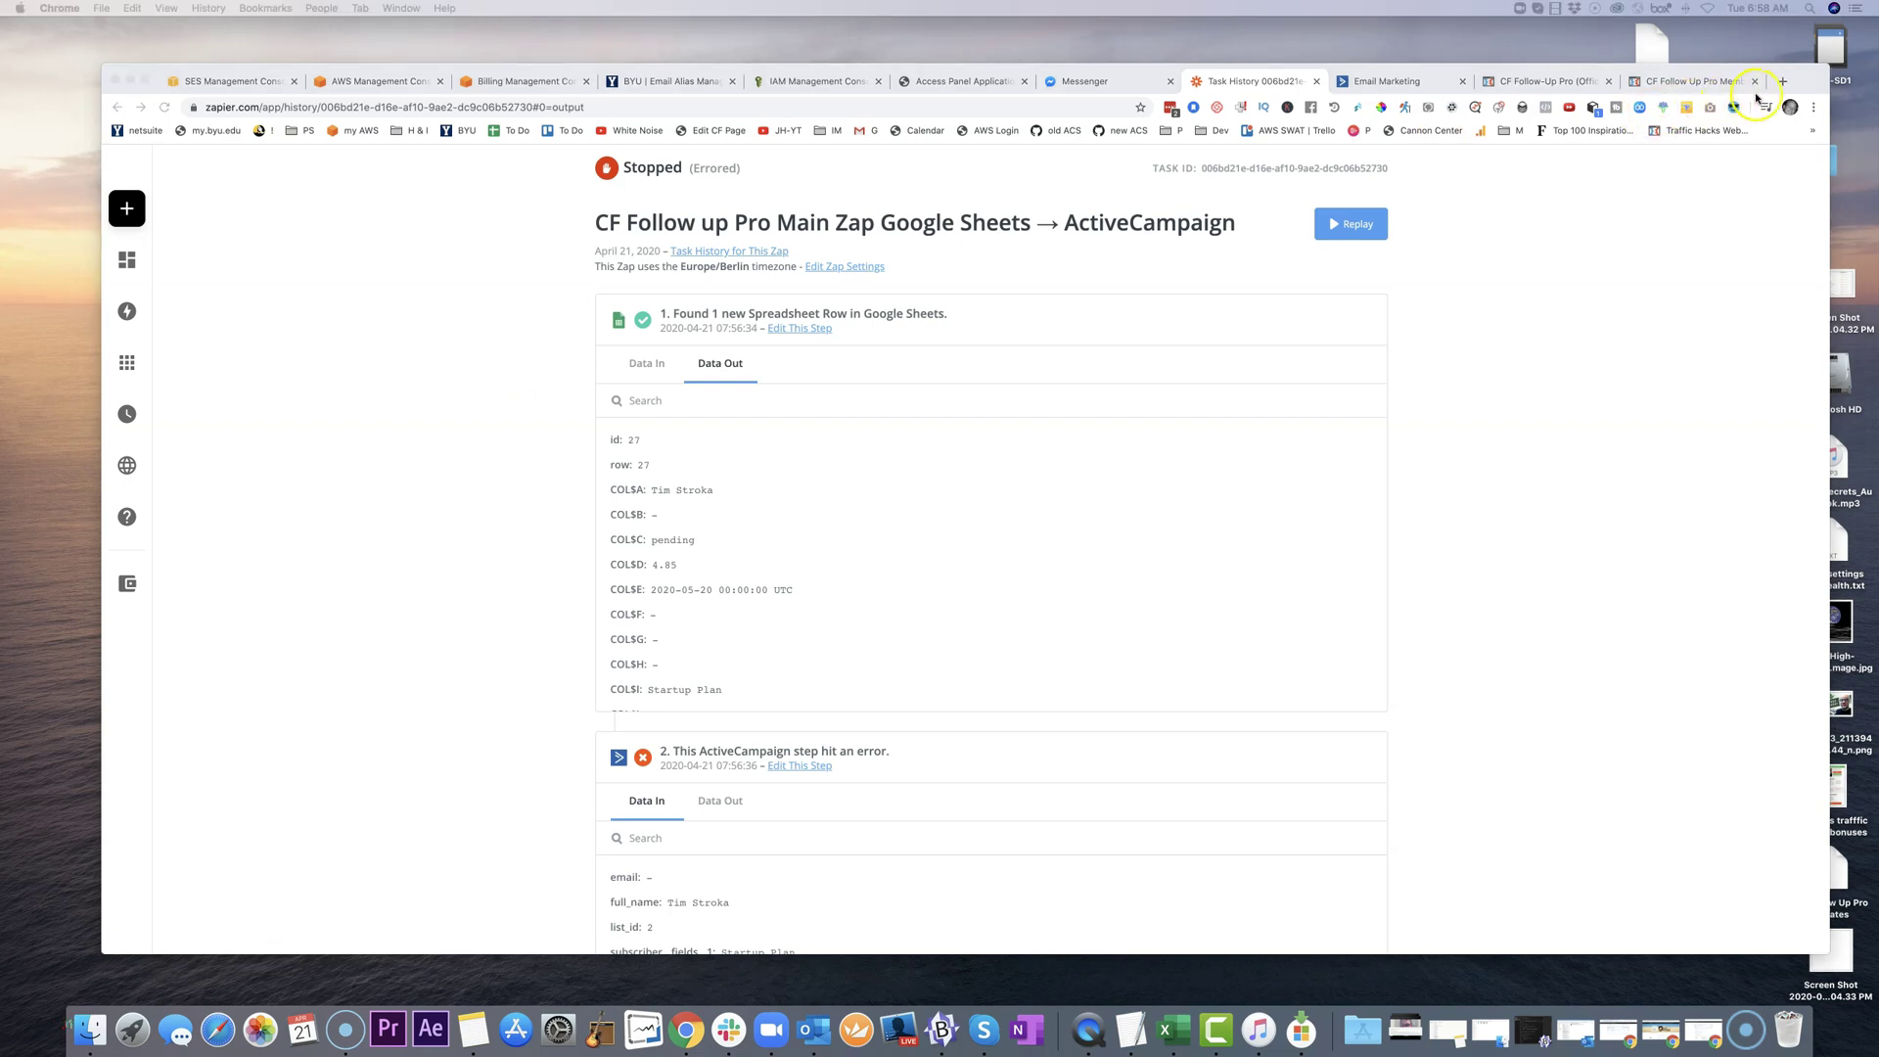
- Load the CF Follow Up Pro Paid Training video in a new tab and pause it
click(1784, 81)
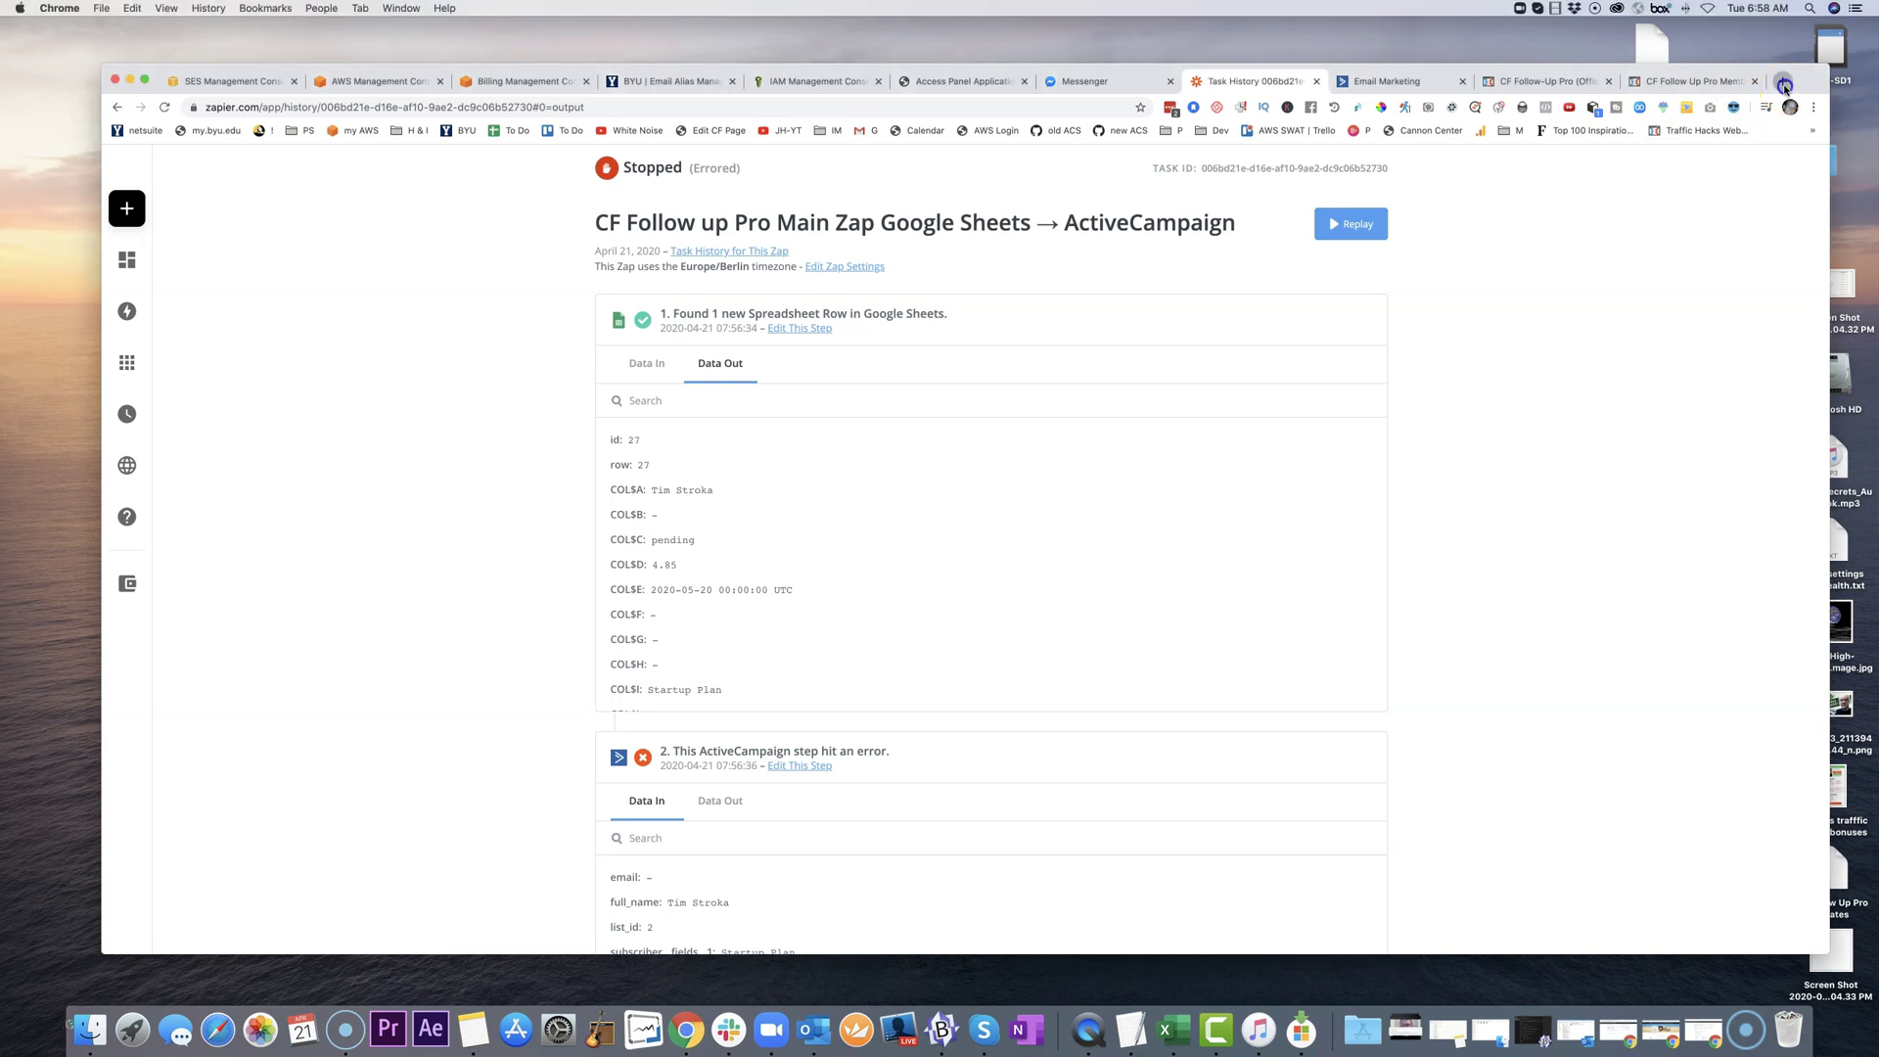
text(https://www.youtube.com/watch?v=TZvFSX9L_aQ)
key(Return)
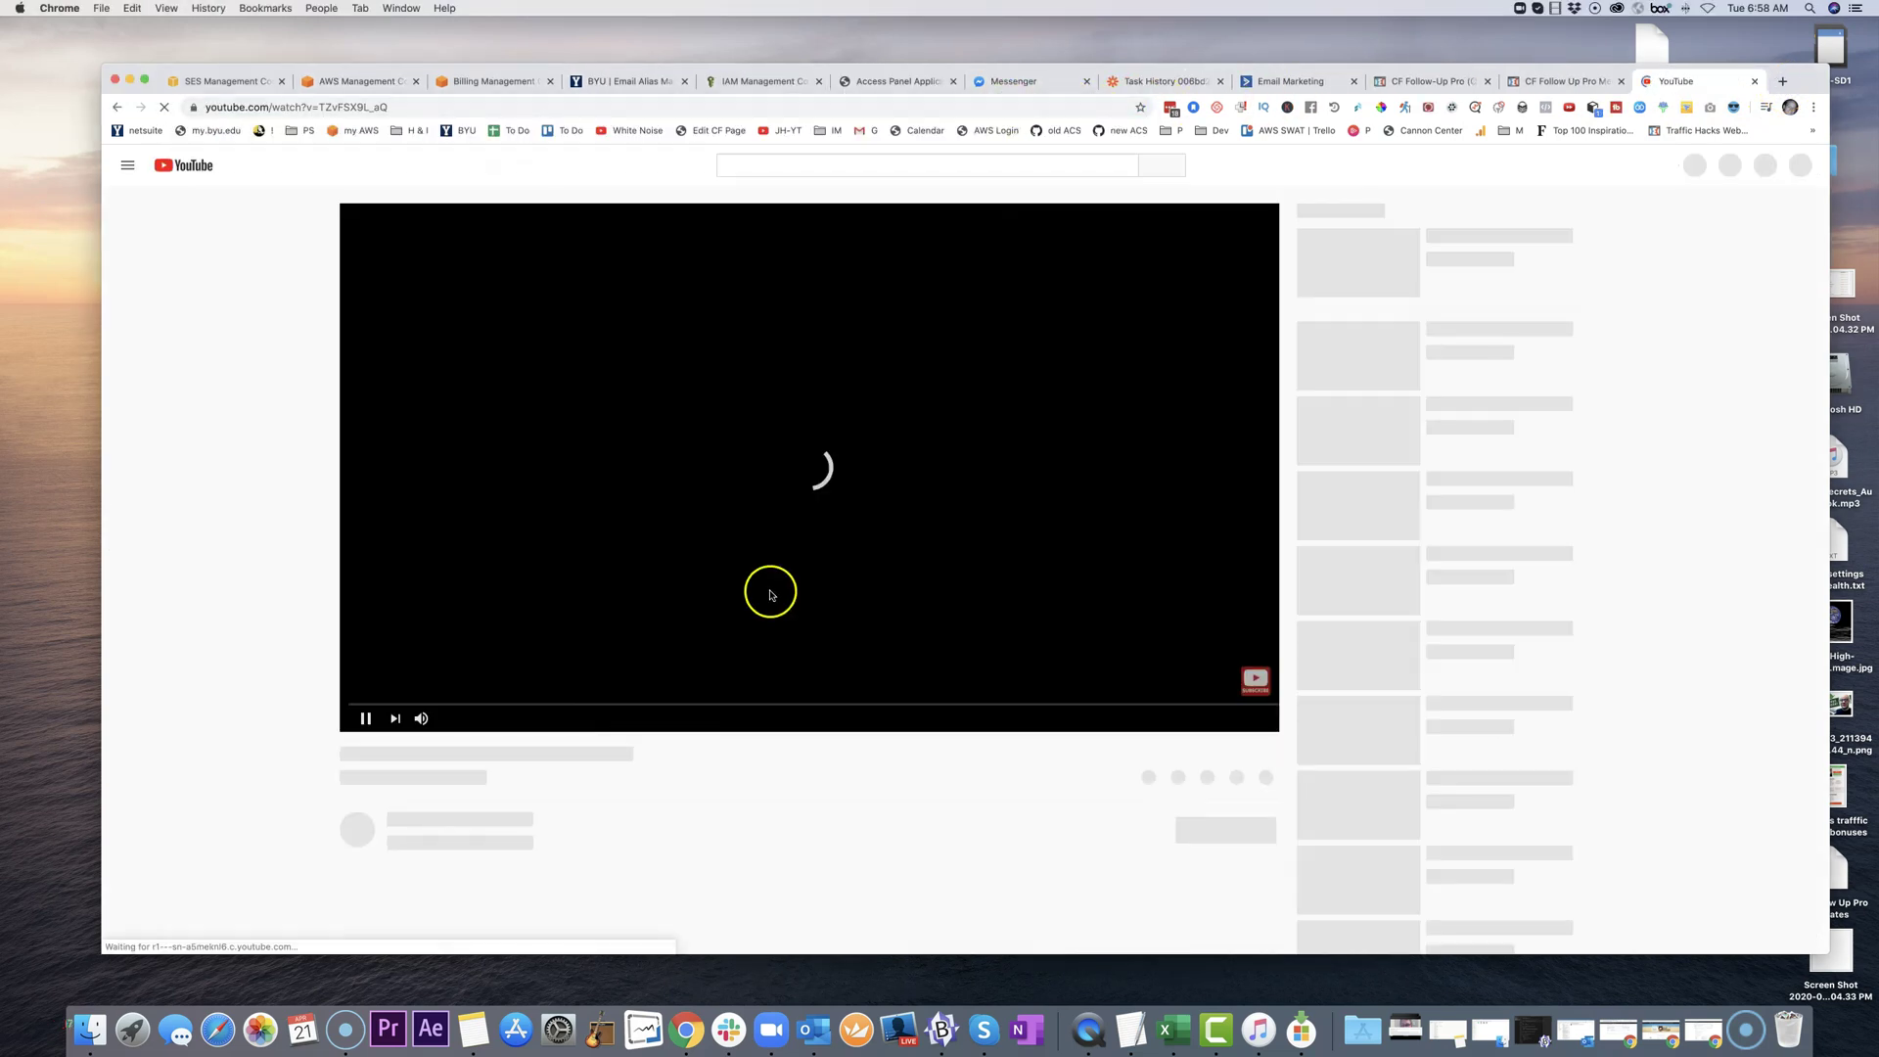
click(368, 720)
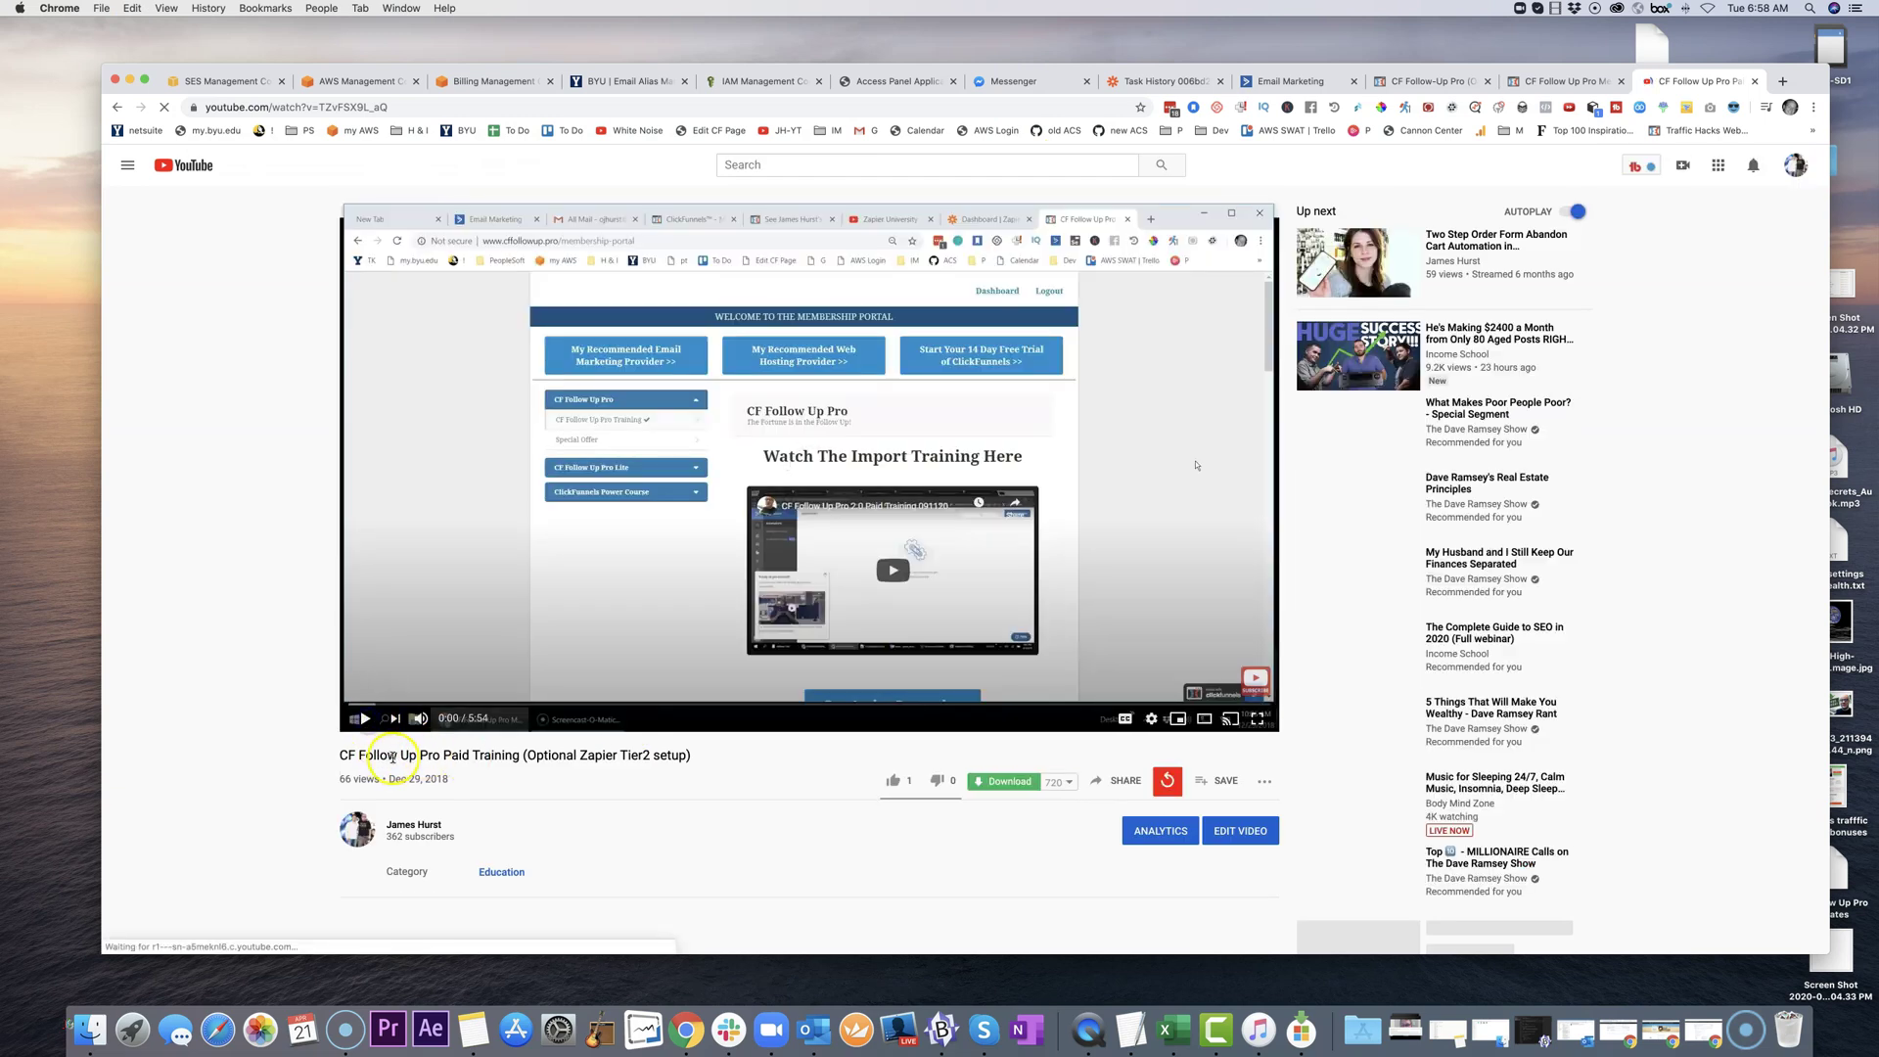
- Highlight 'Zapier Tier2 setup' in the video title, then return to the Zapier task history tab
drag(550, 755, 686, 754)
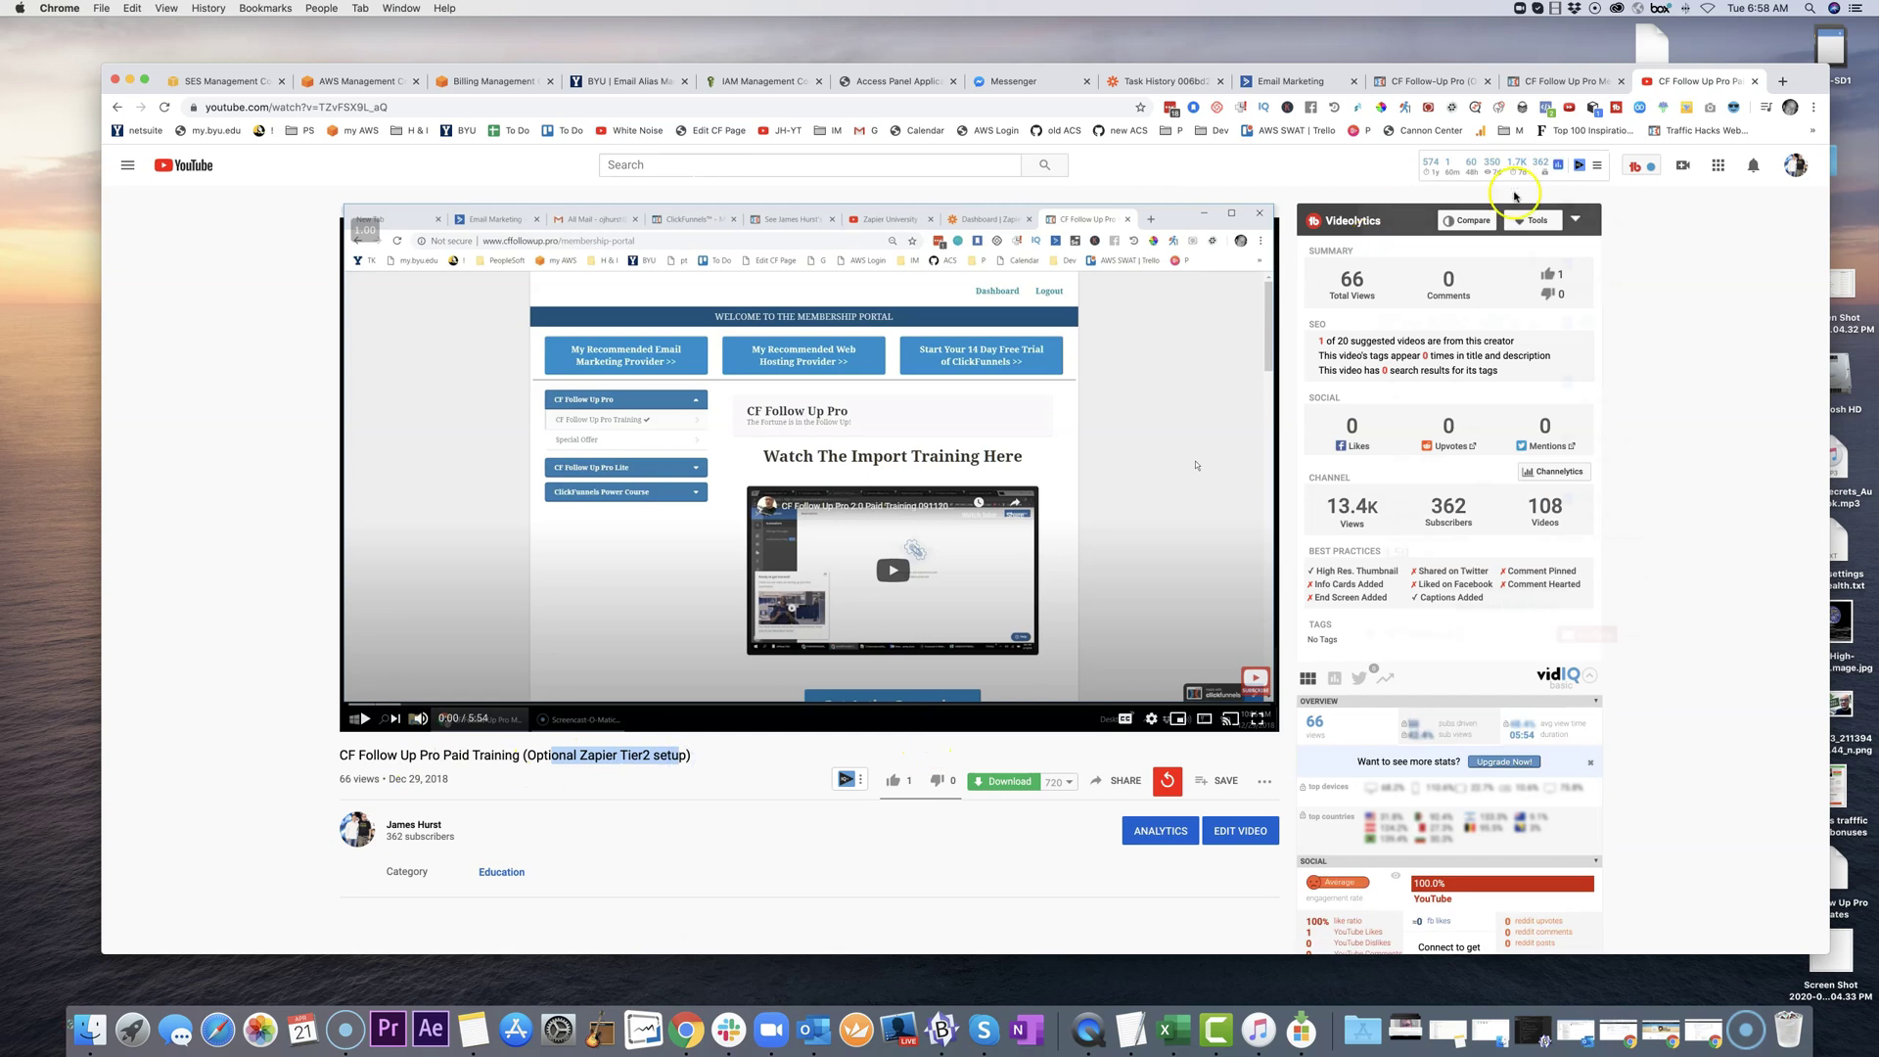
mouse_move(1488, 164)
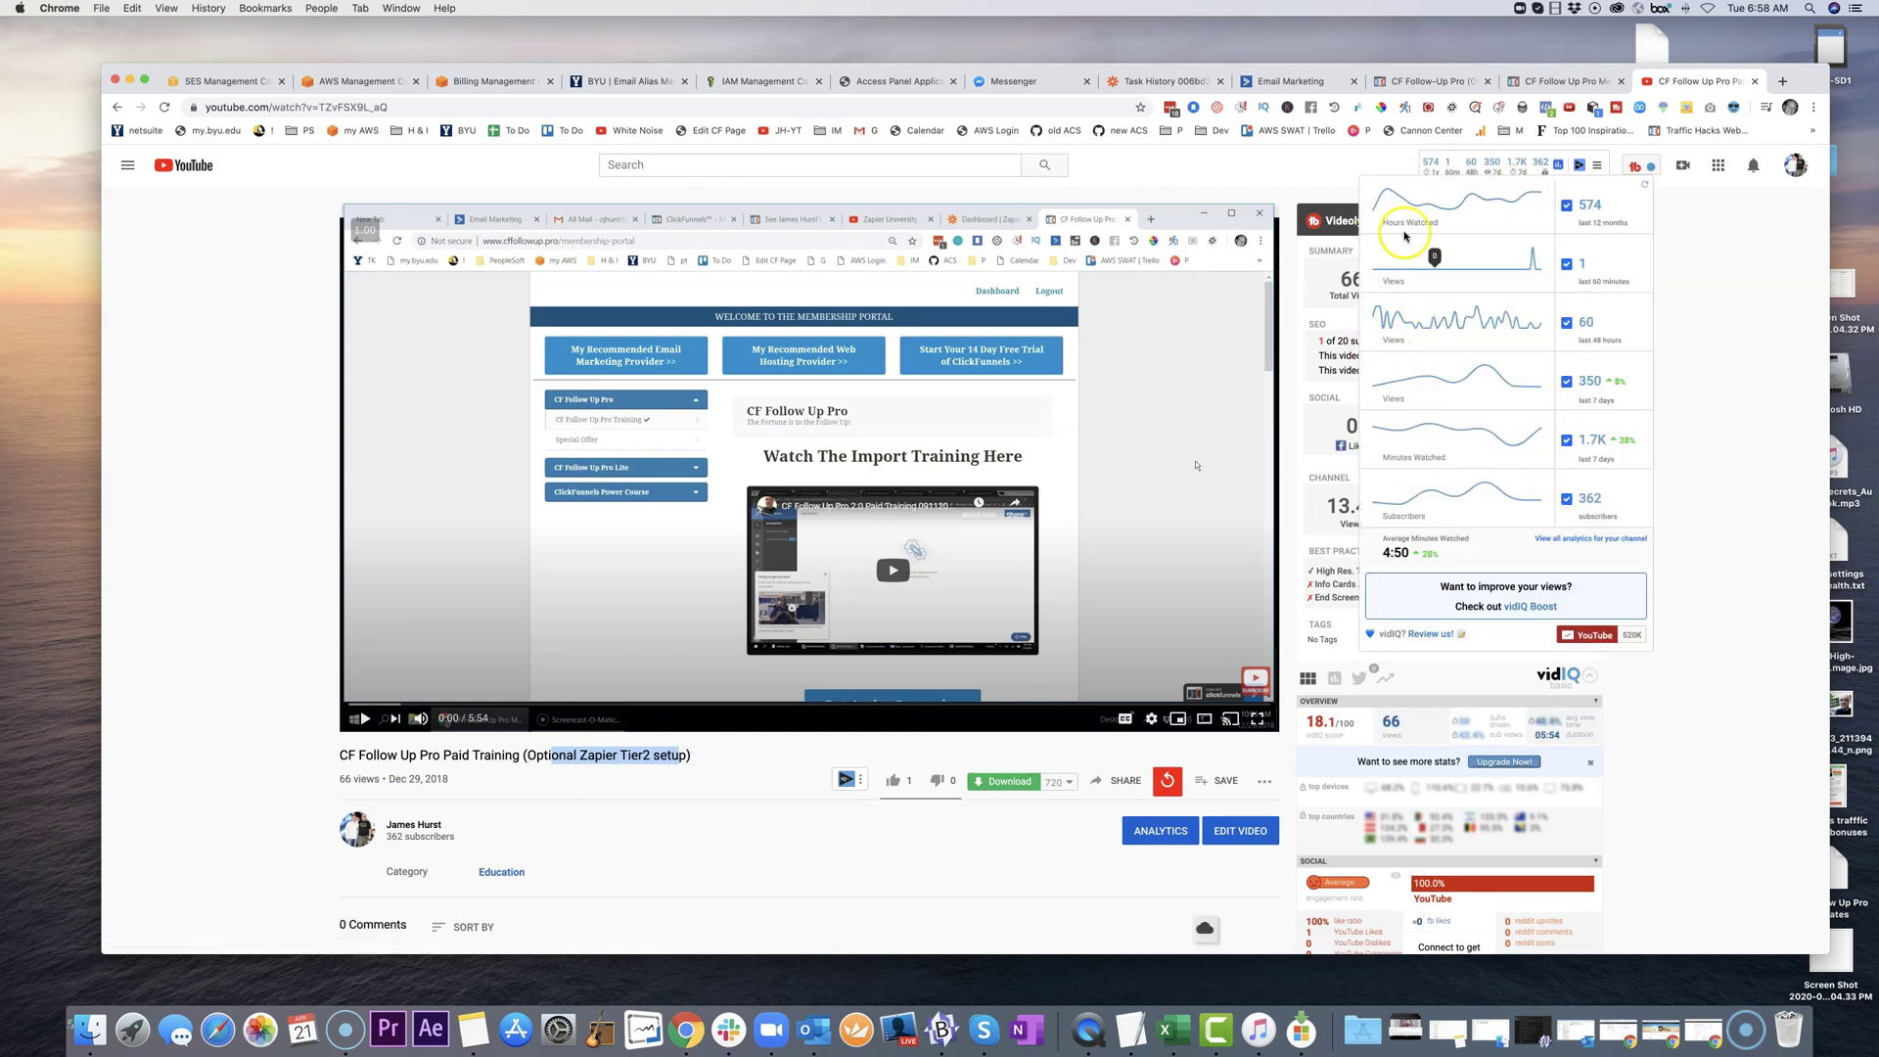
click(1166, 82)
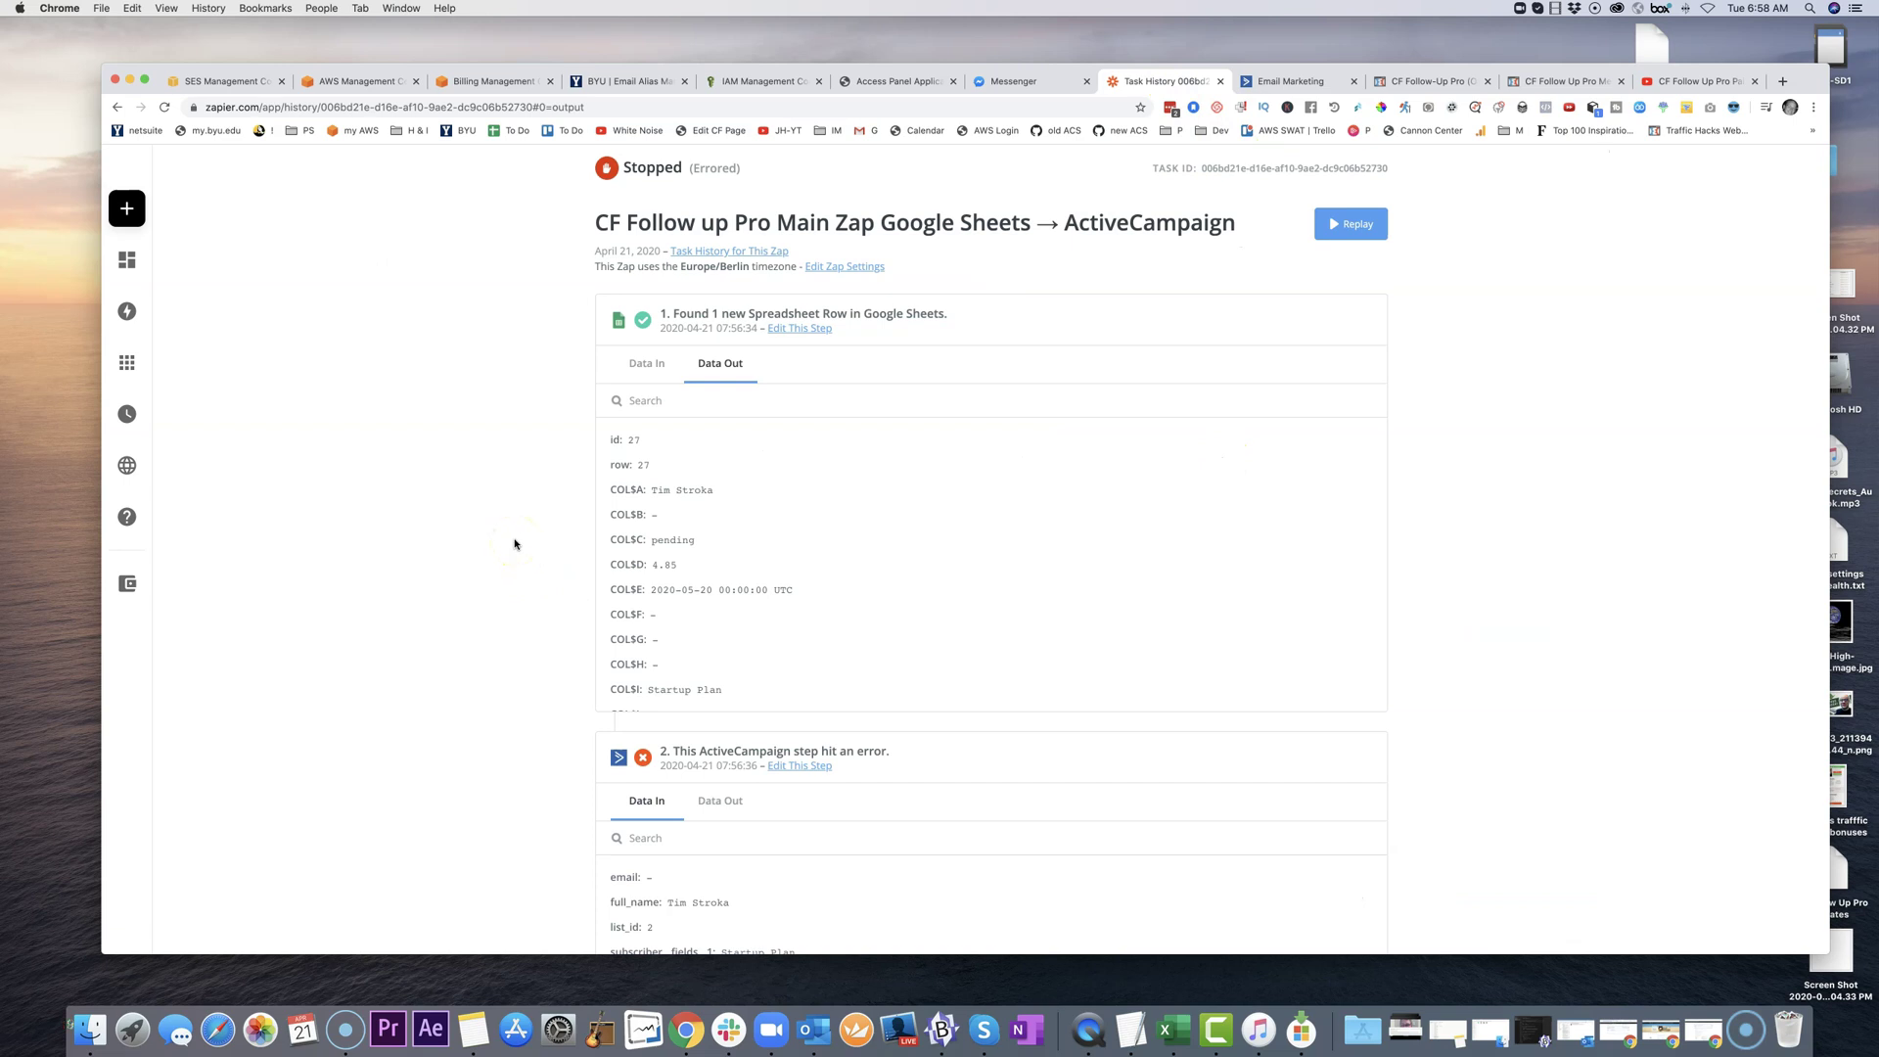
scroll(515, 544, up, 1)
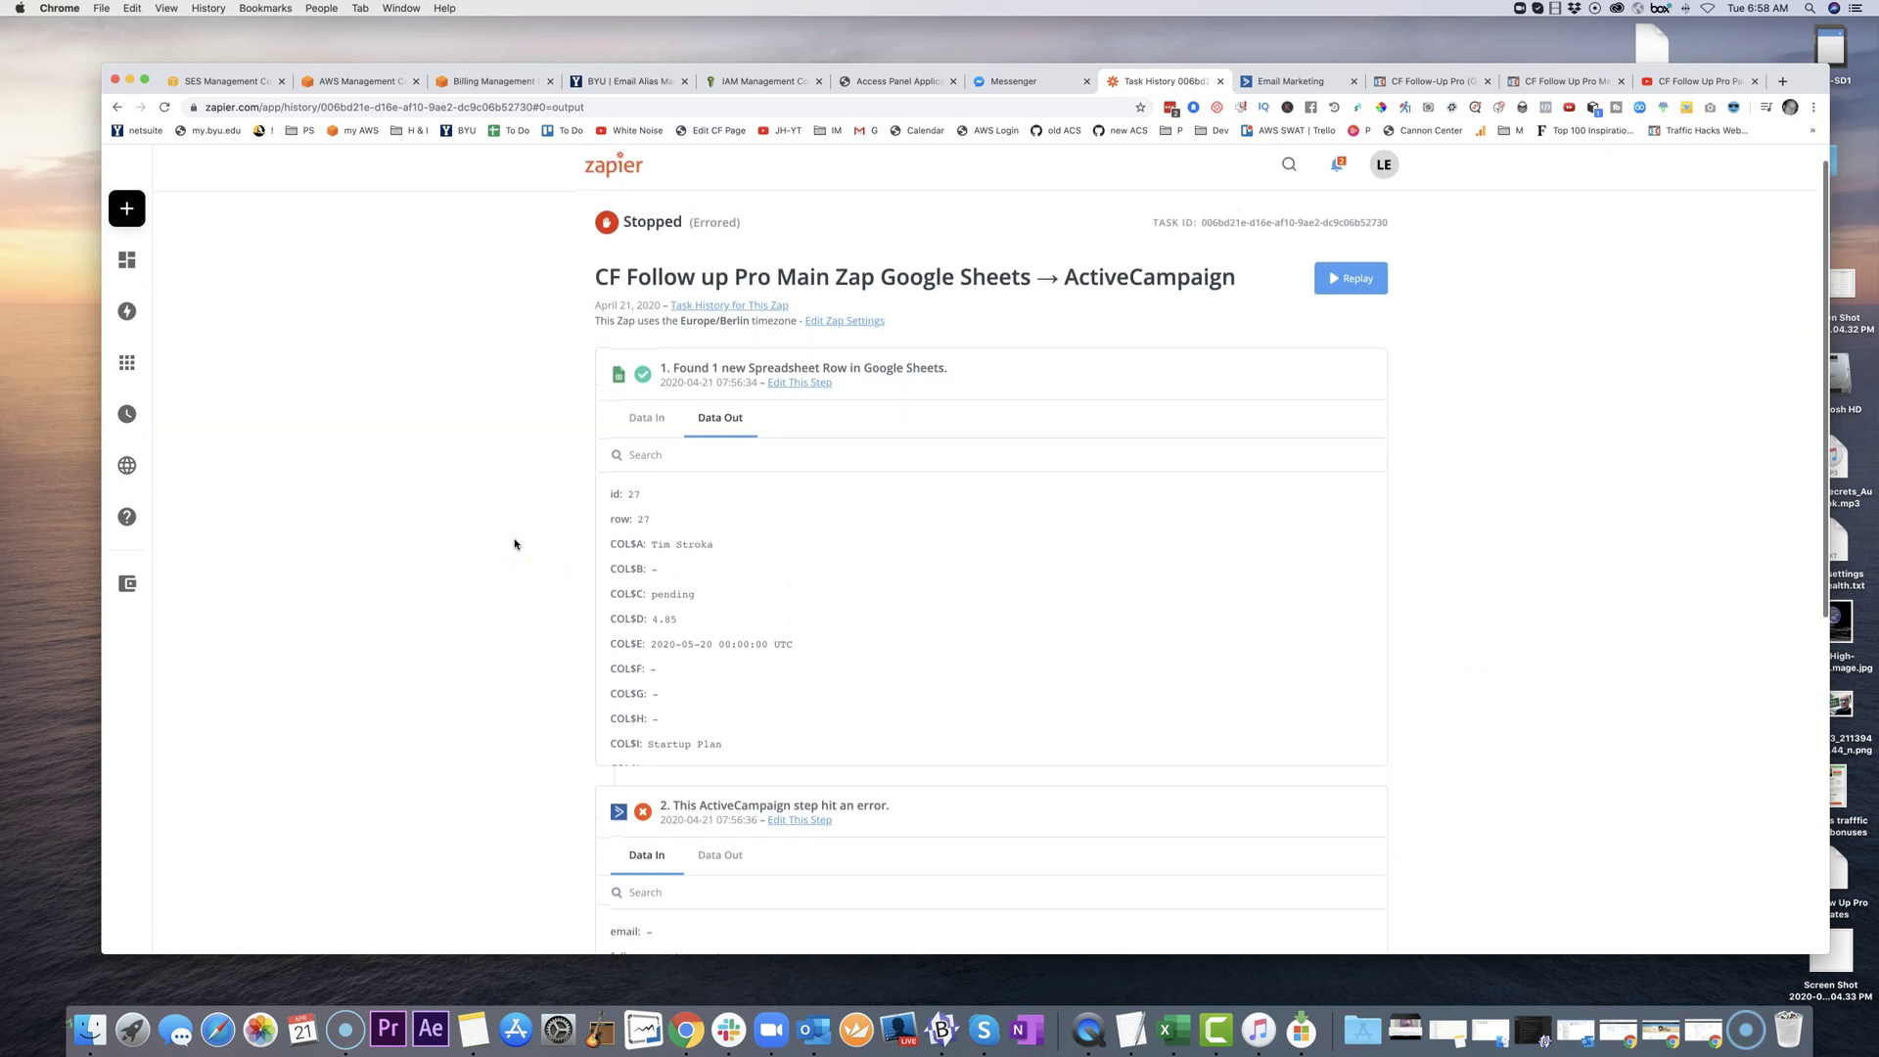
scroll(515, 545, down, 2)
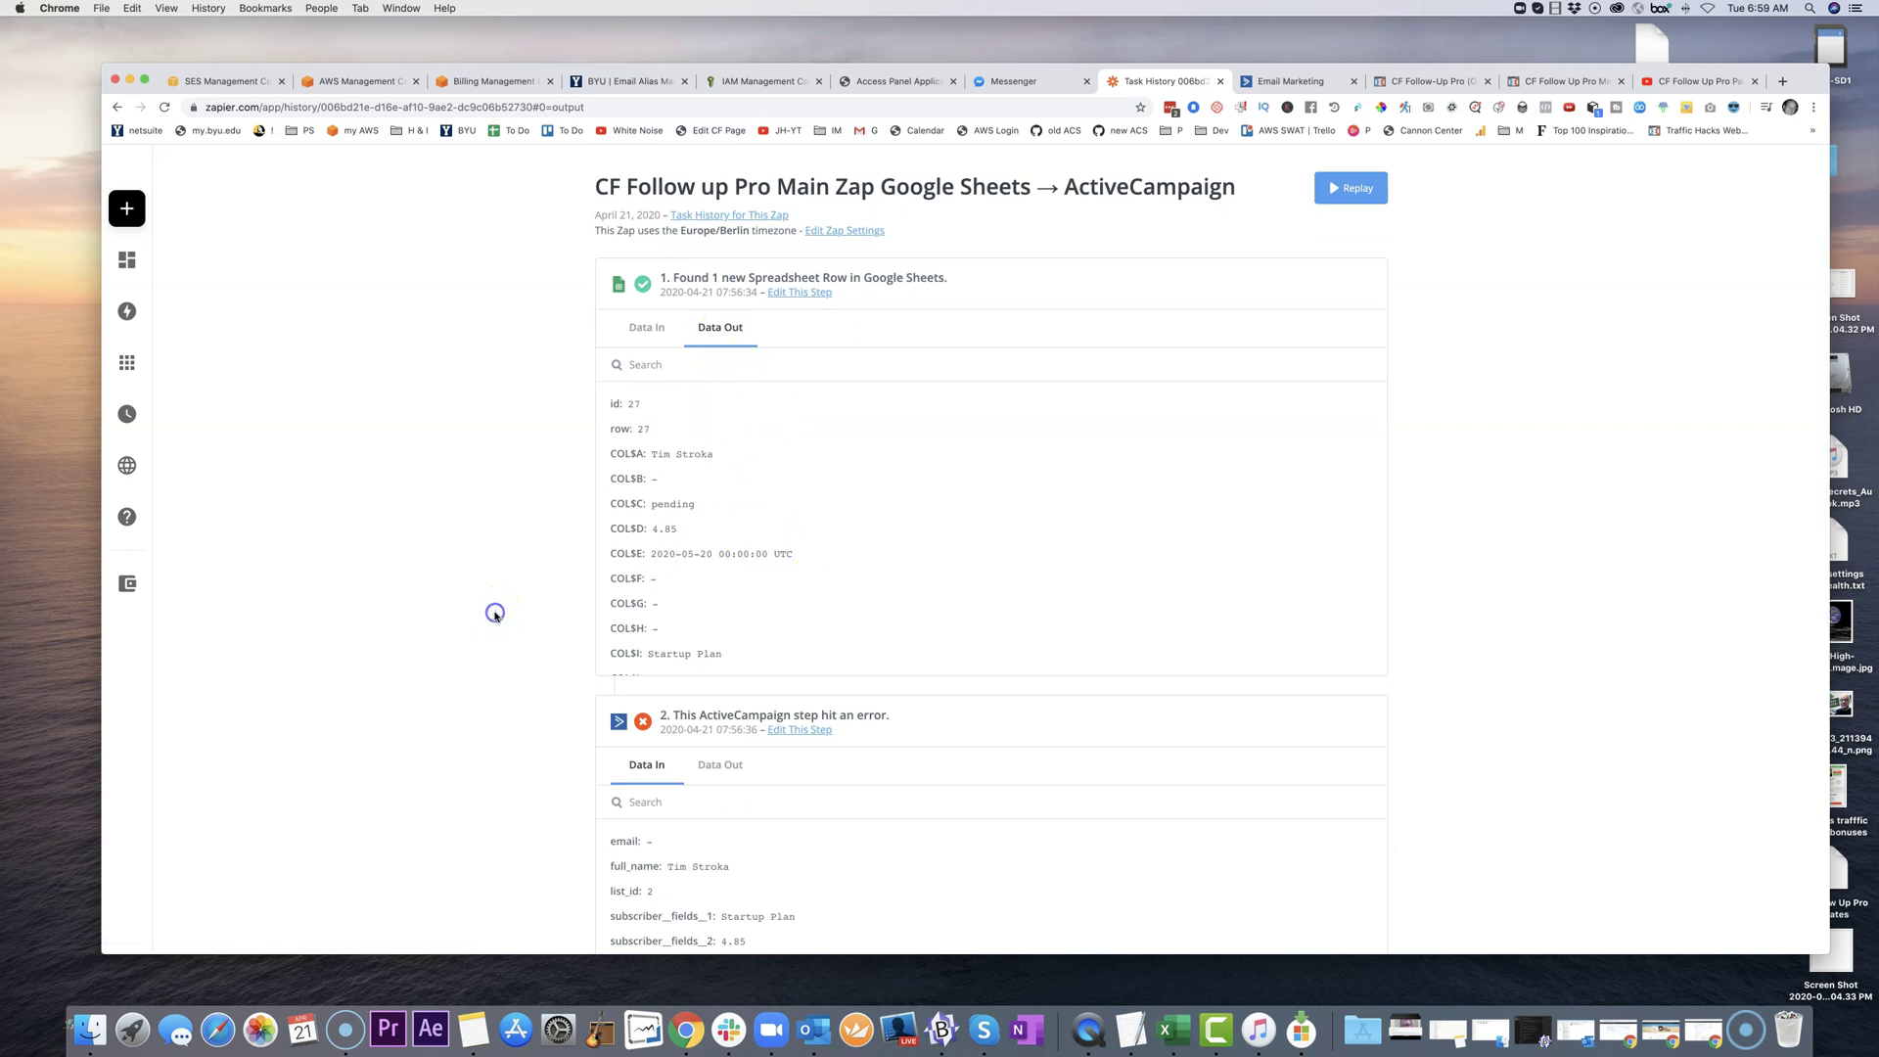
scroll(494, 616, down, 7)
scroll(494, 616, down, 2)
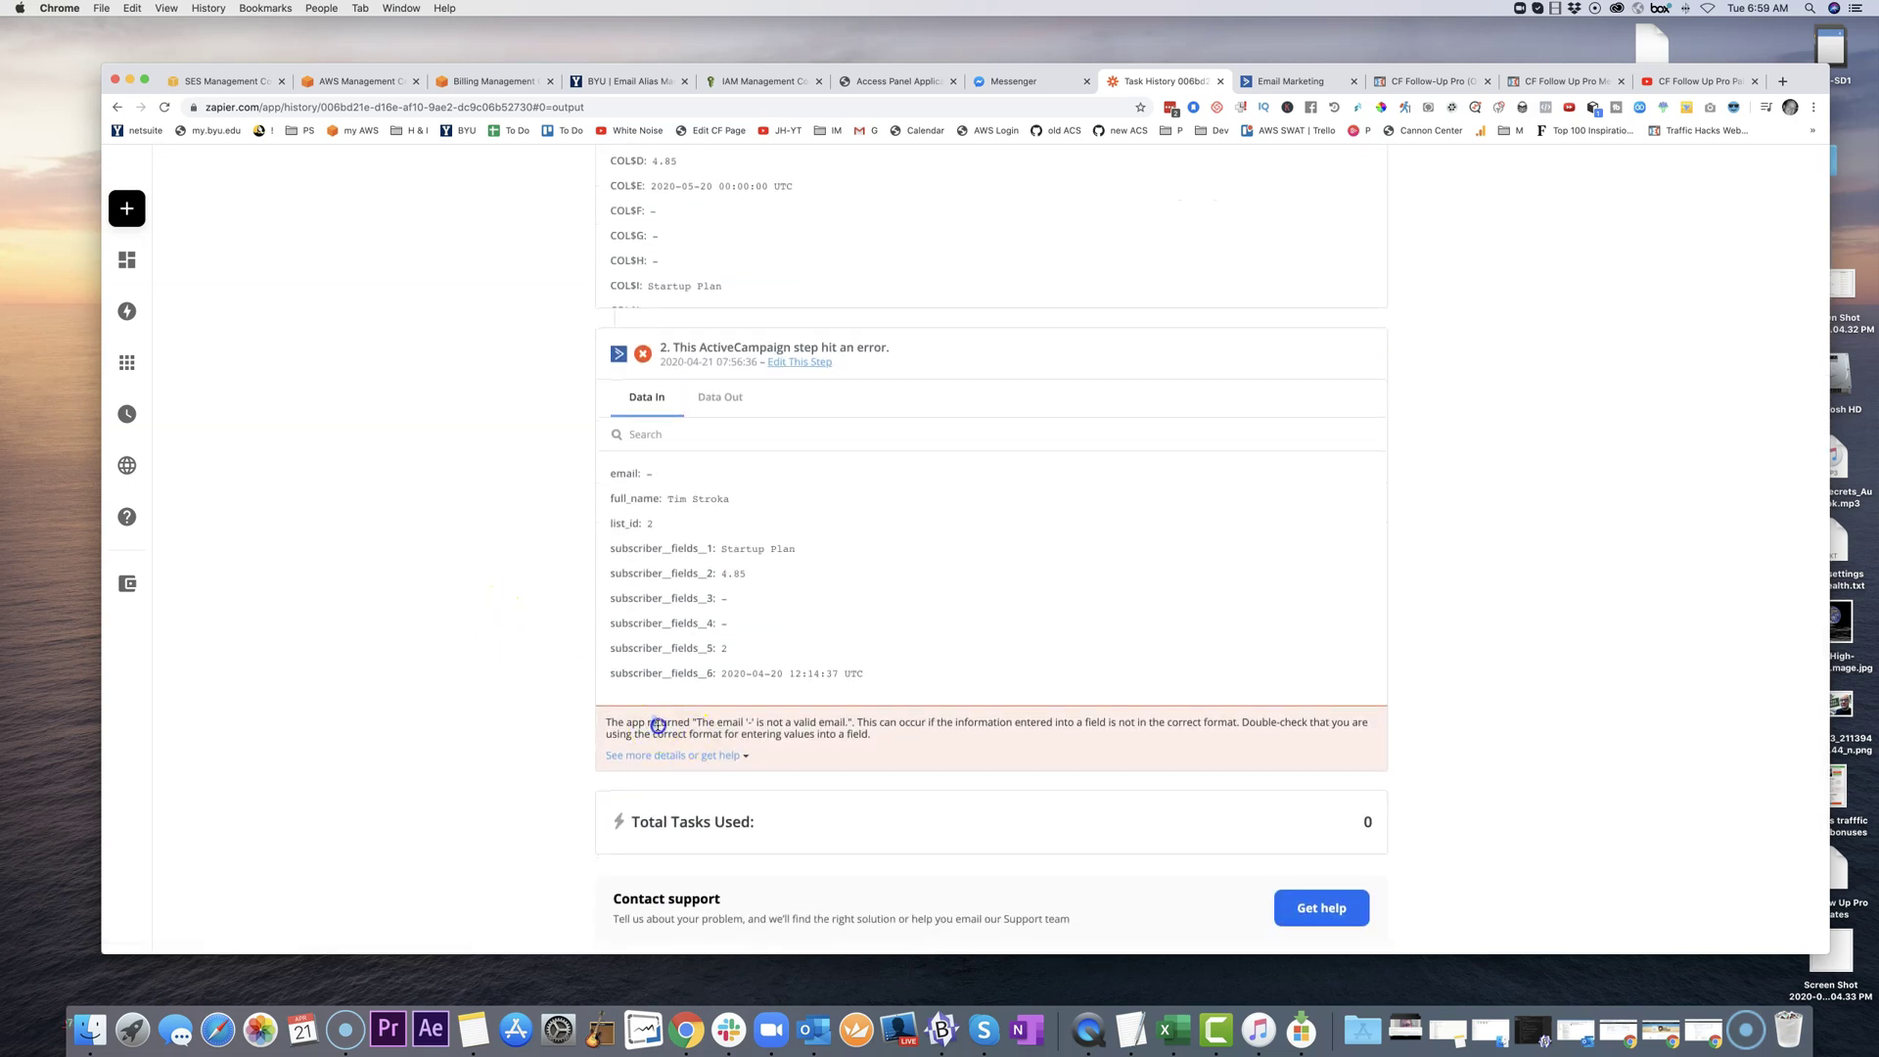
drag(651, 723, 858, 723)
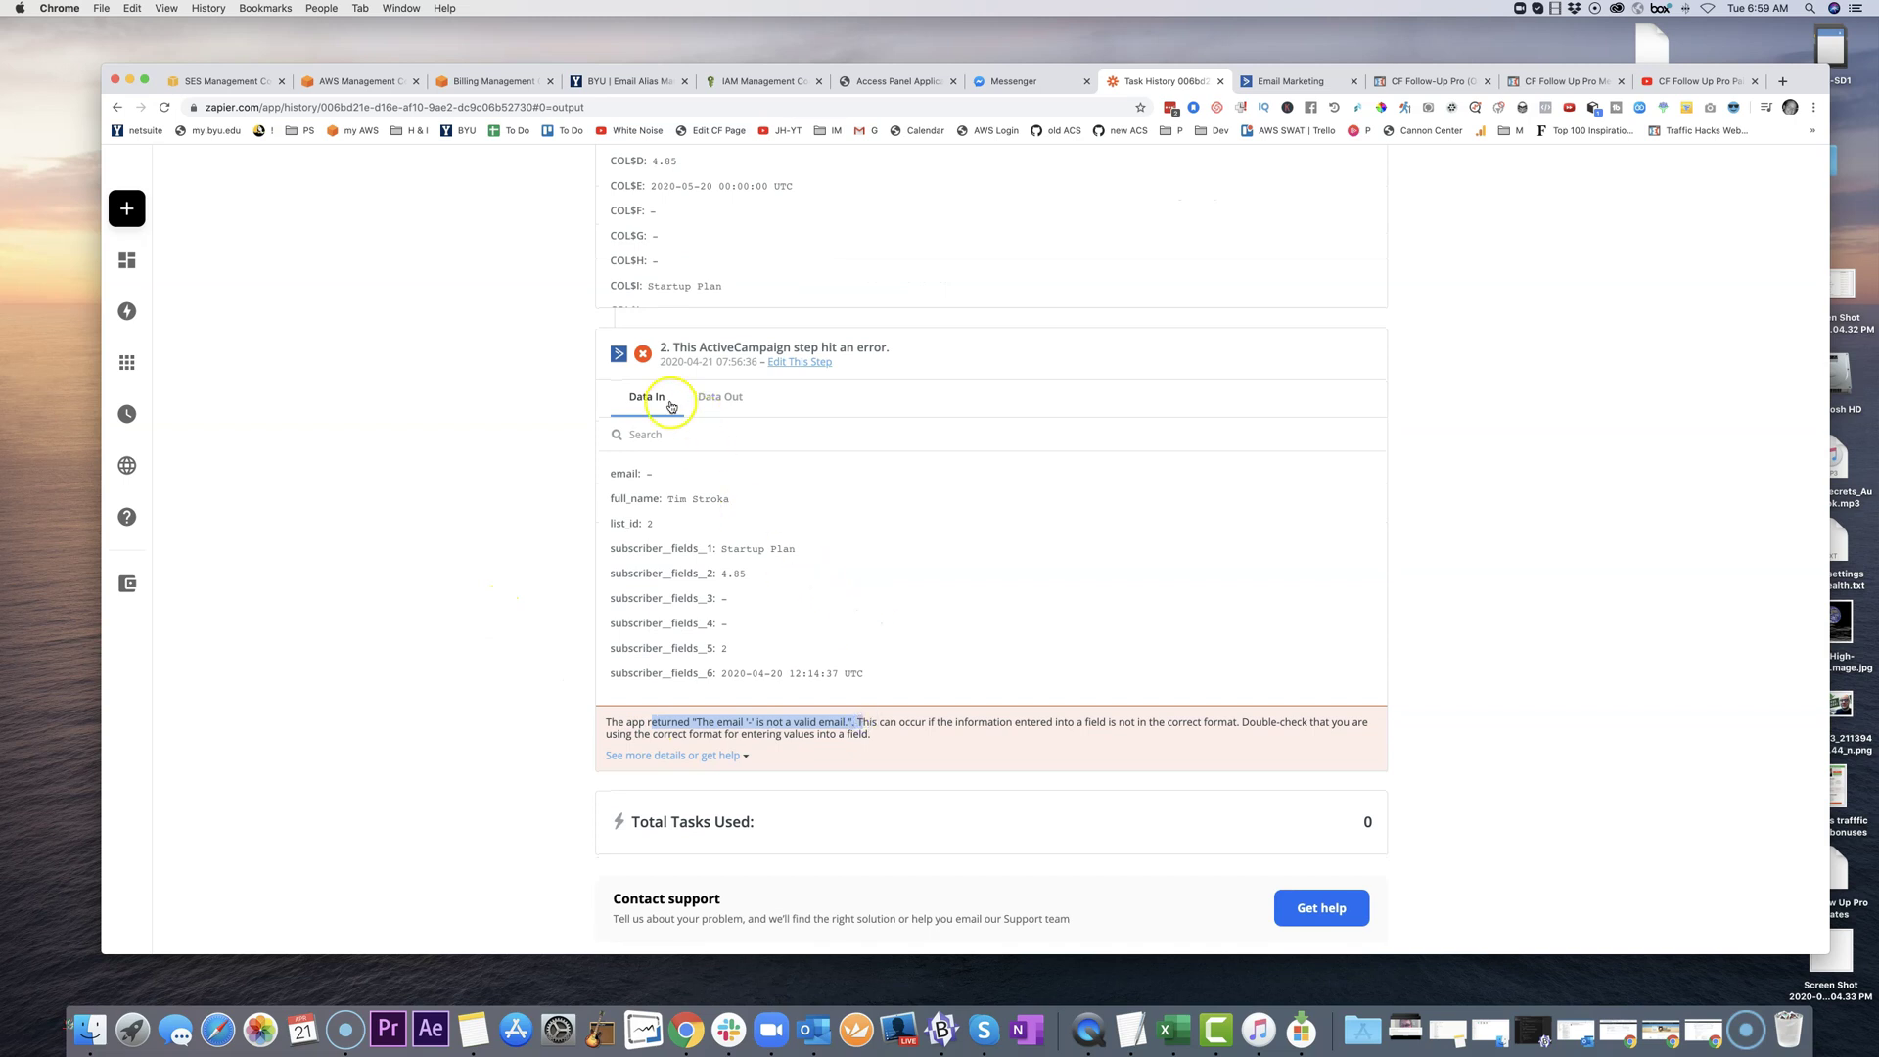
scroll(692, 503, down, 1)
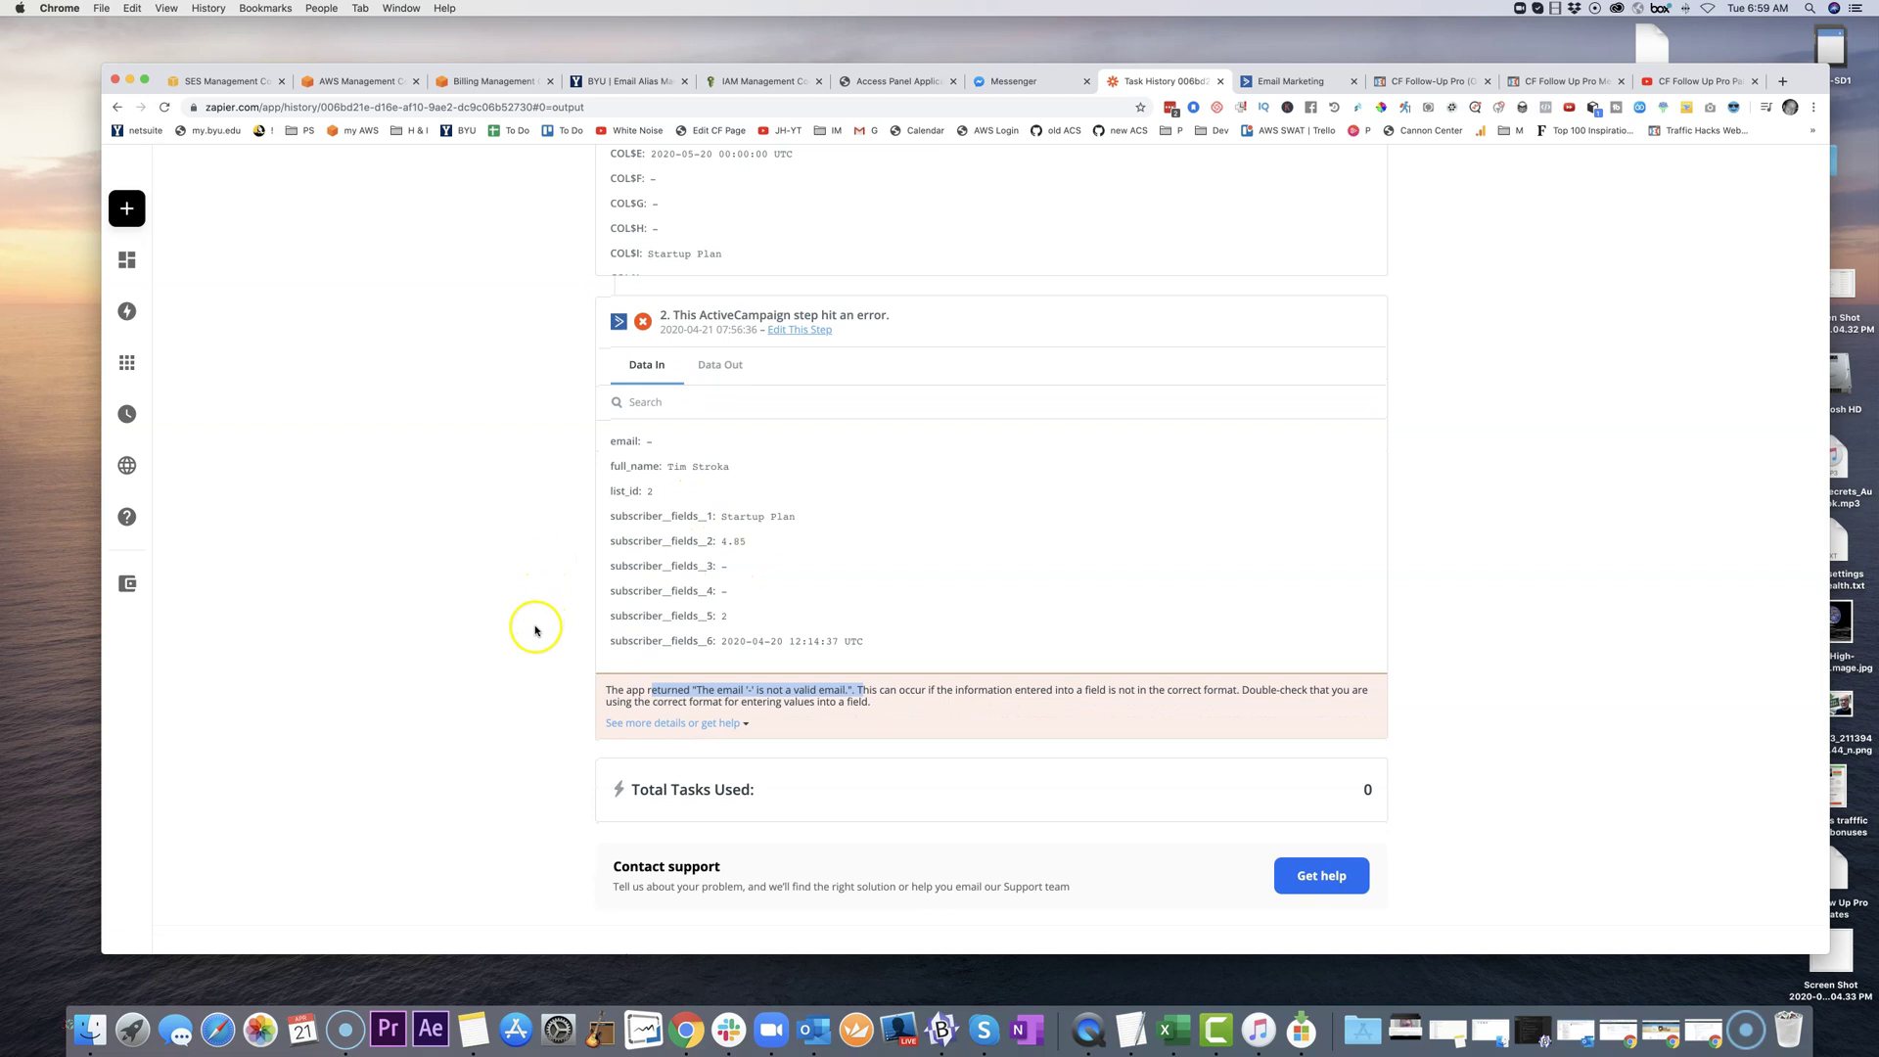
click(545, 666)
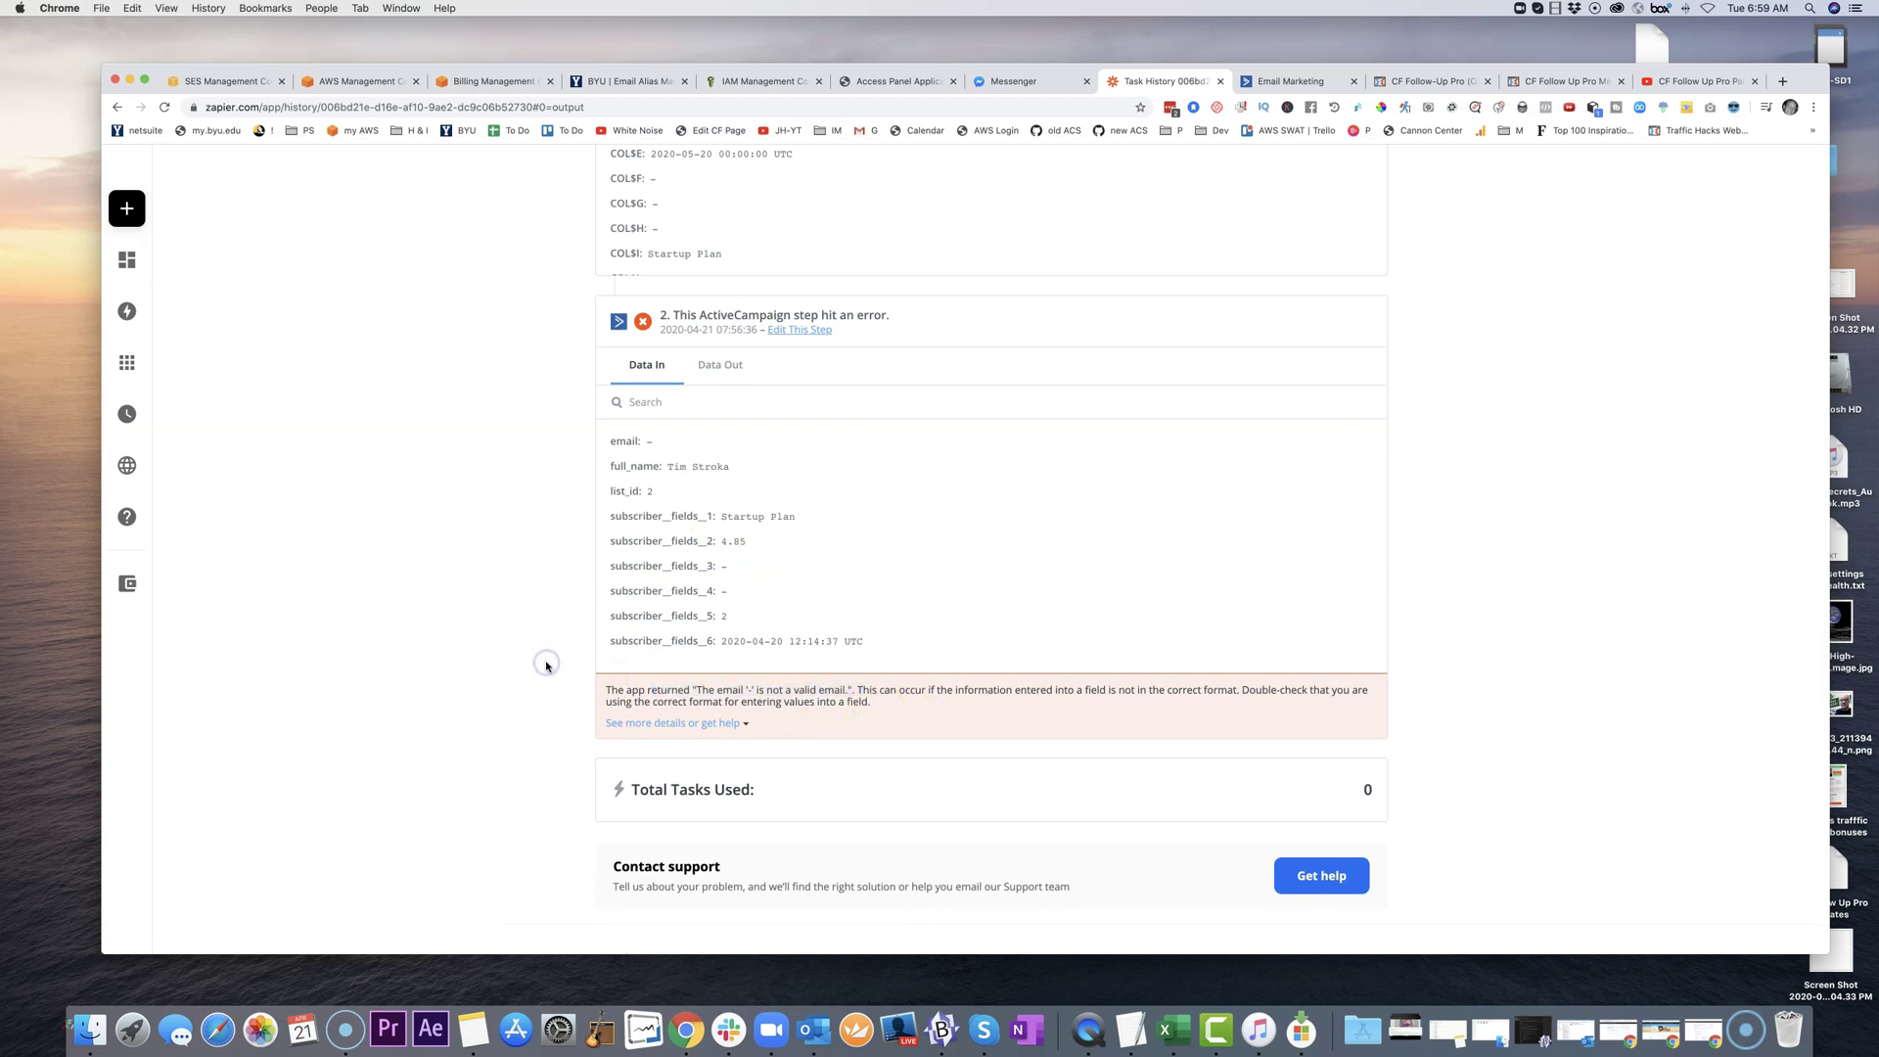
scroll(546, 667, up, 5)
scroll(545, 665, up, 2)
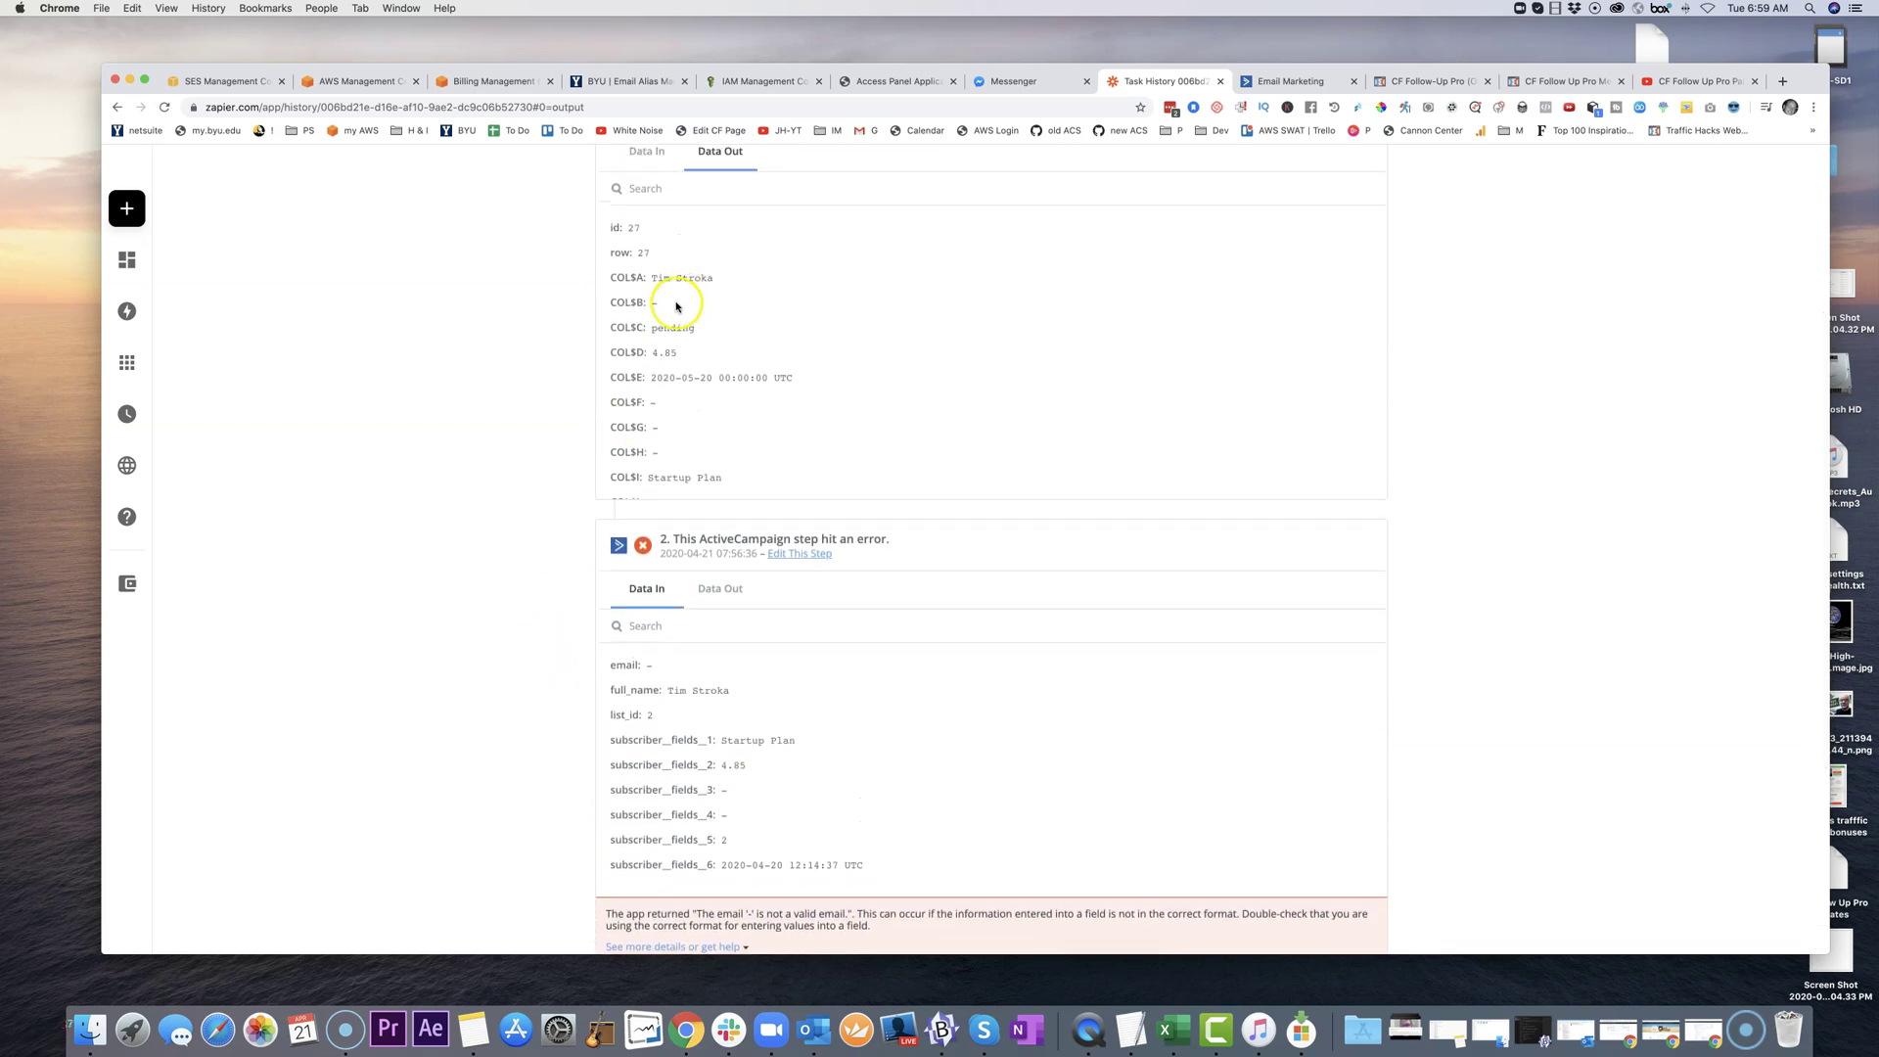
click(641, 304)
click(650, 304)
- Scroll the errored run's details back up to the Google Sheets step 1
scroll(490, 469, up, 4)
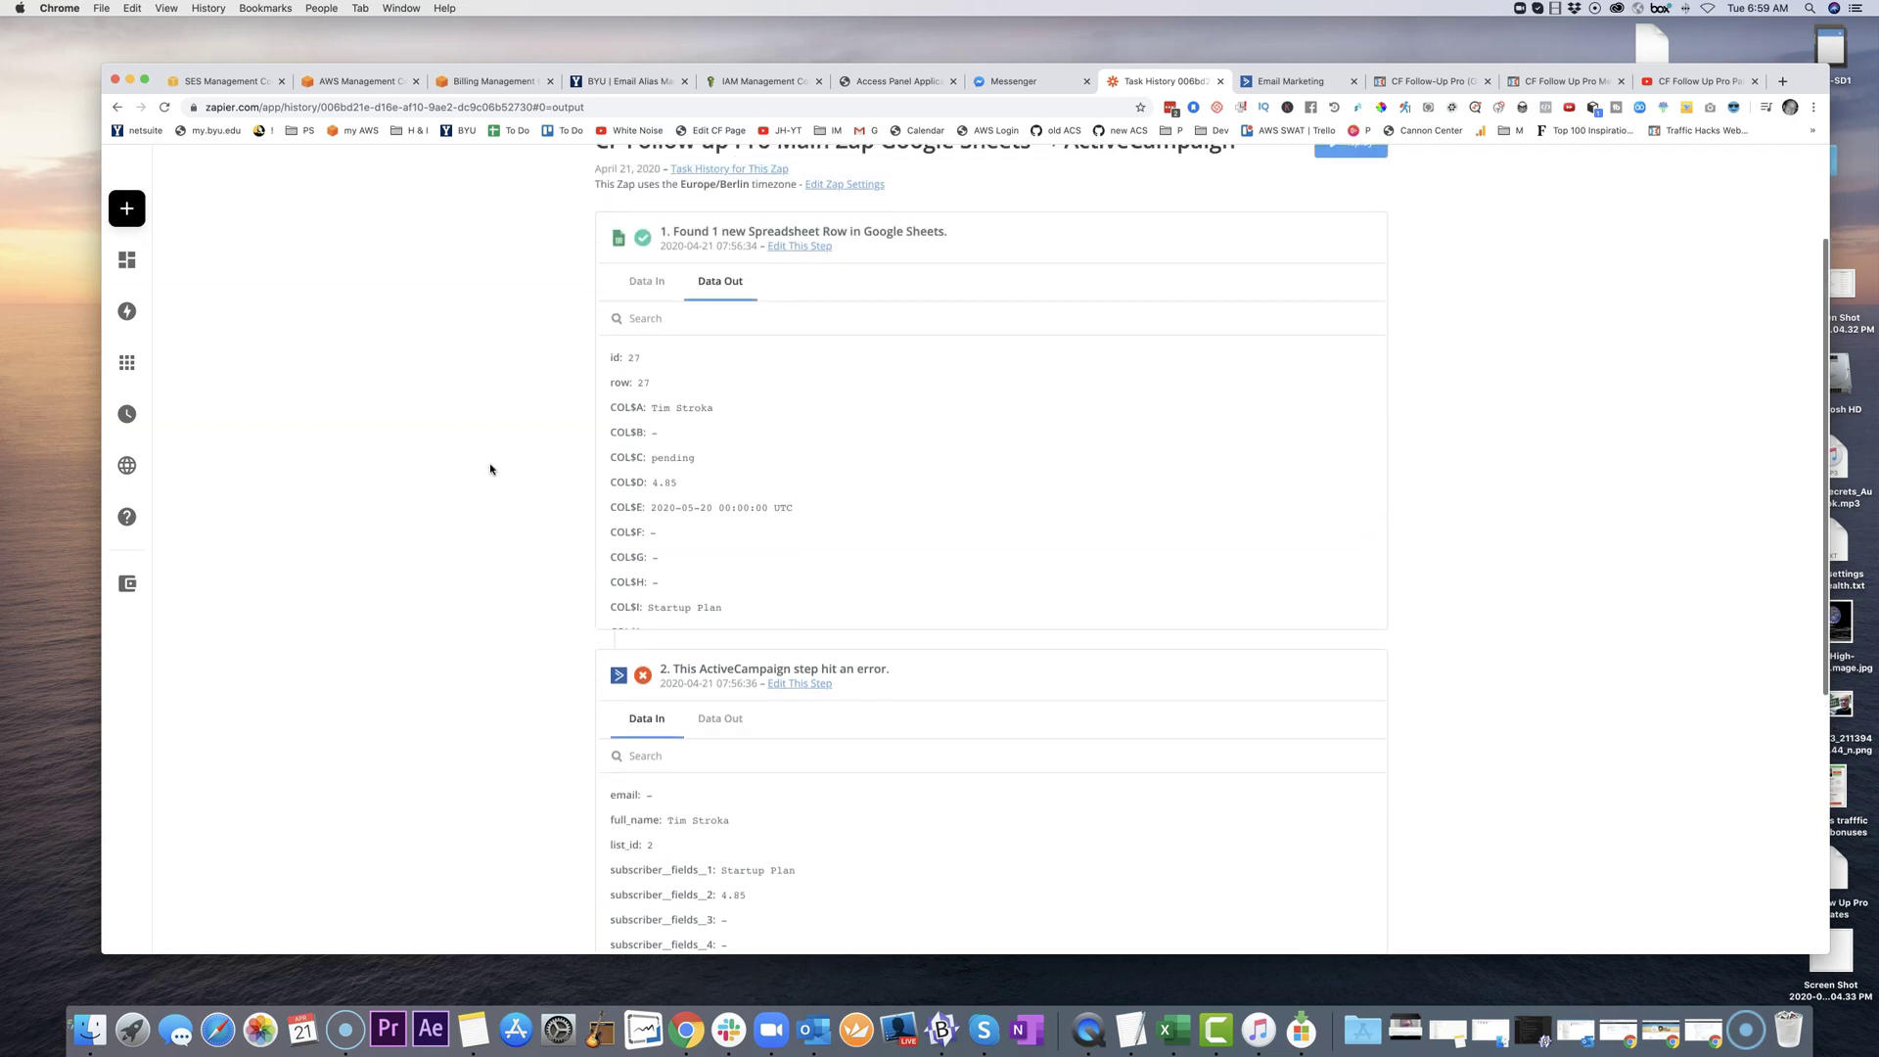
scroll(490, 469, up, 1)
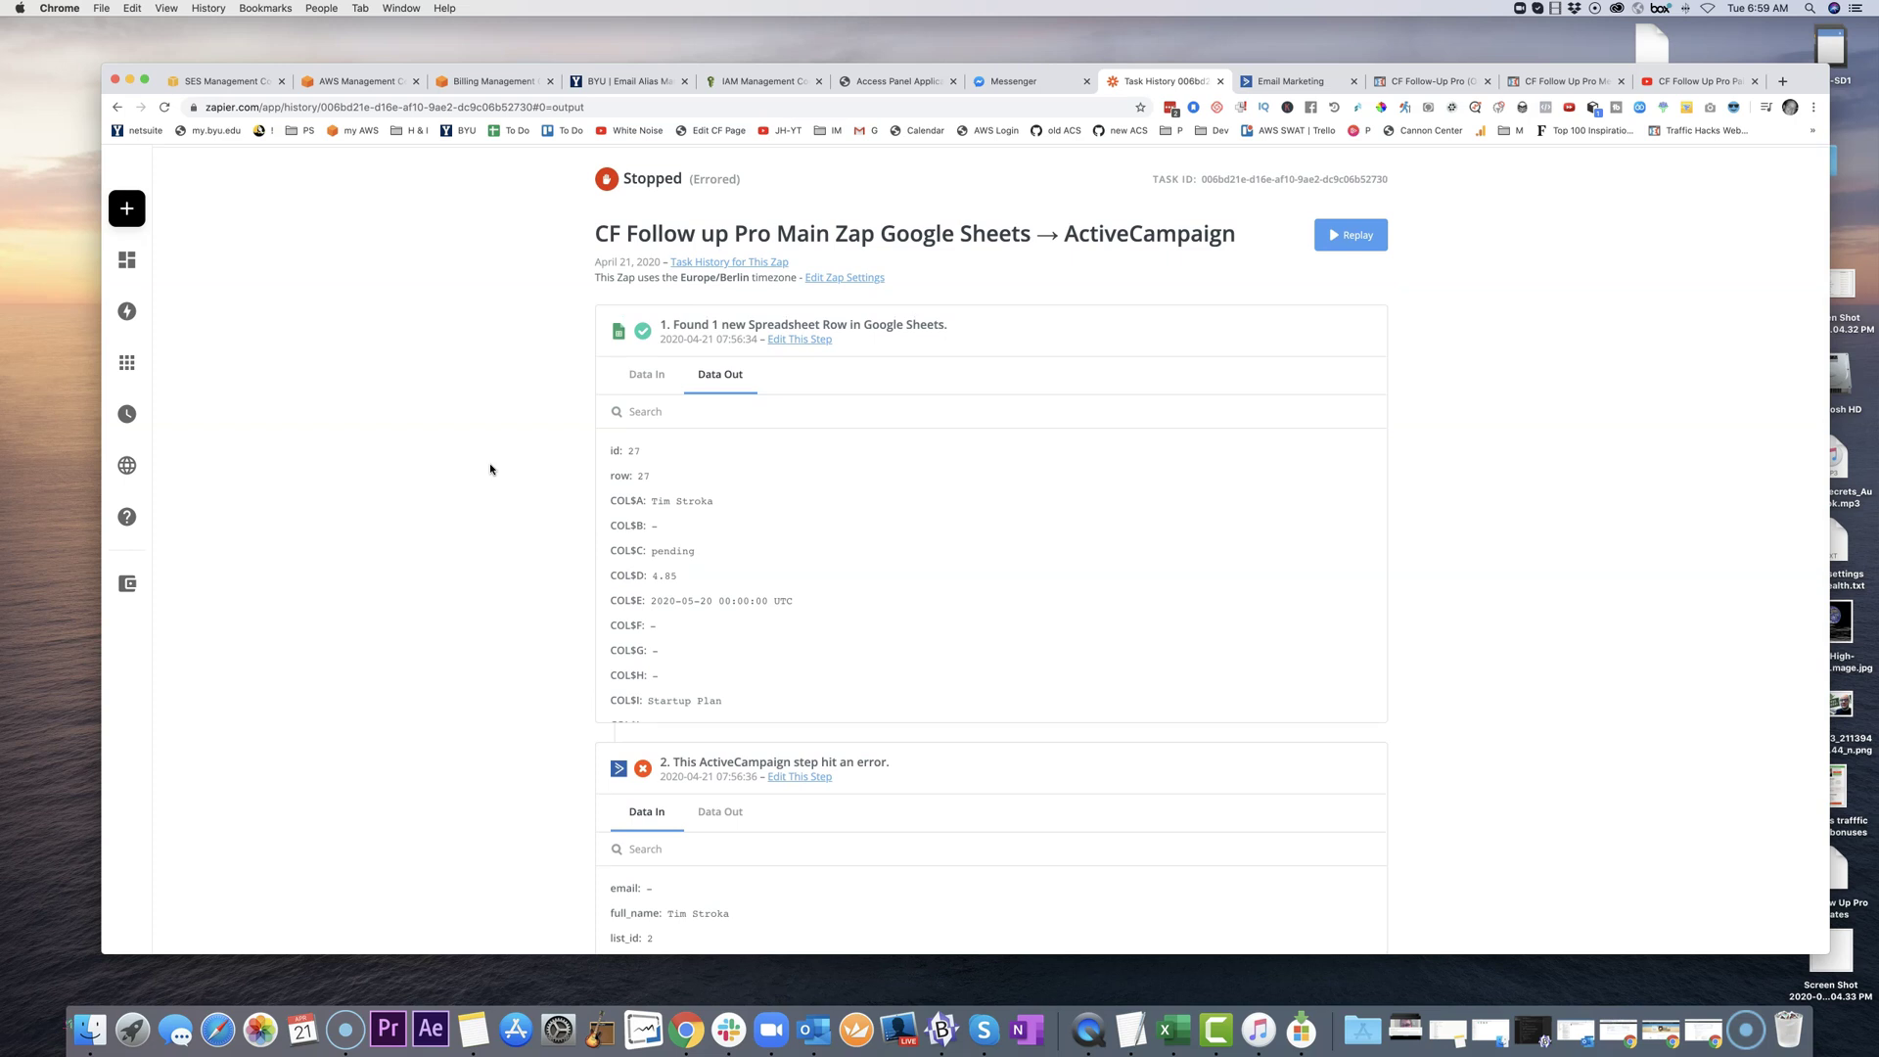
scroll(490, 469, down, 5)
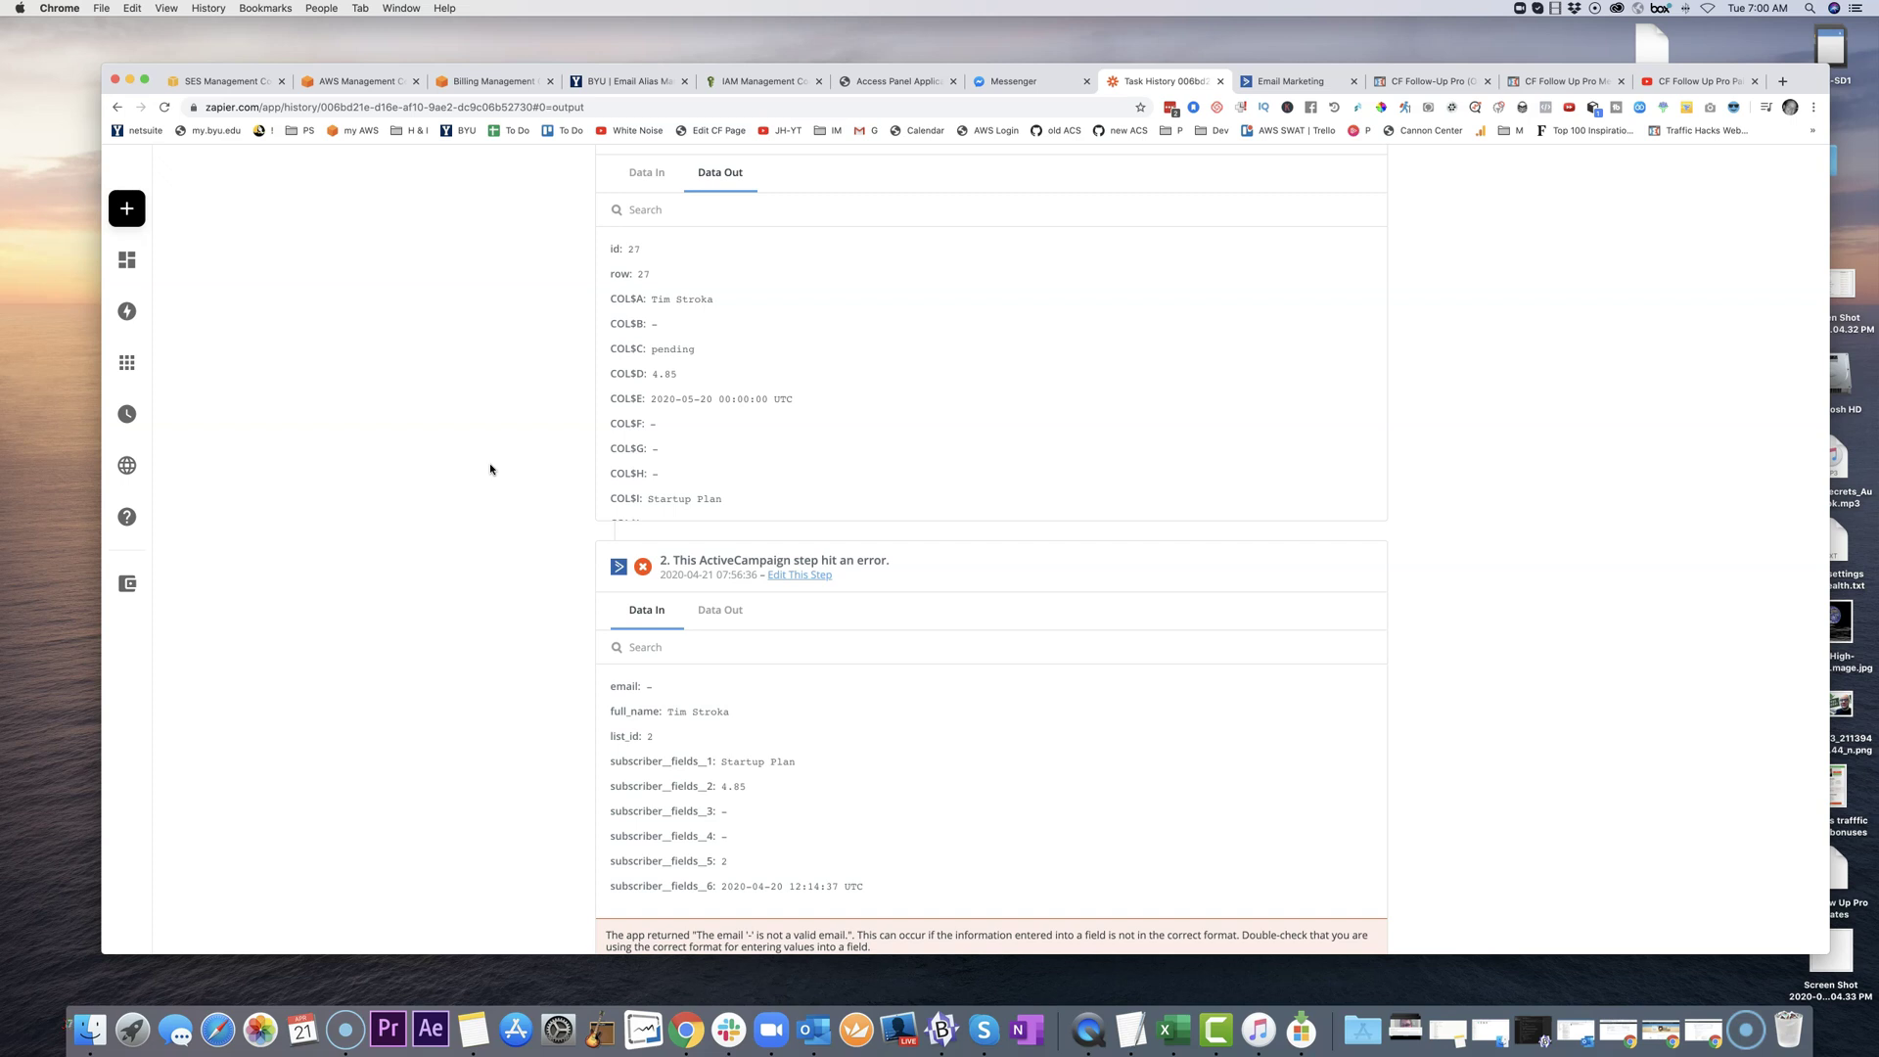
scroll(490, 469, up, 4)
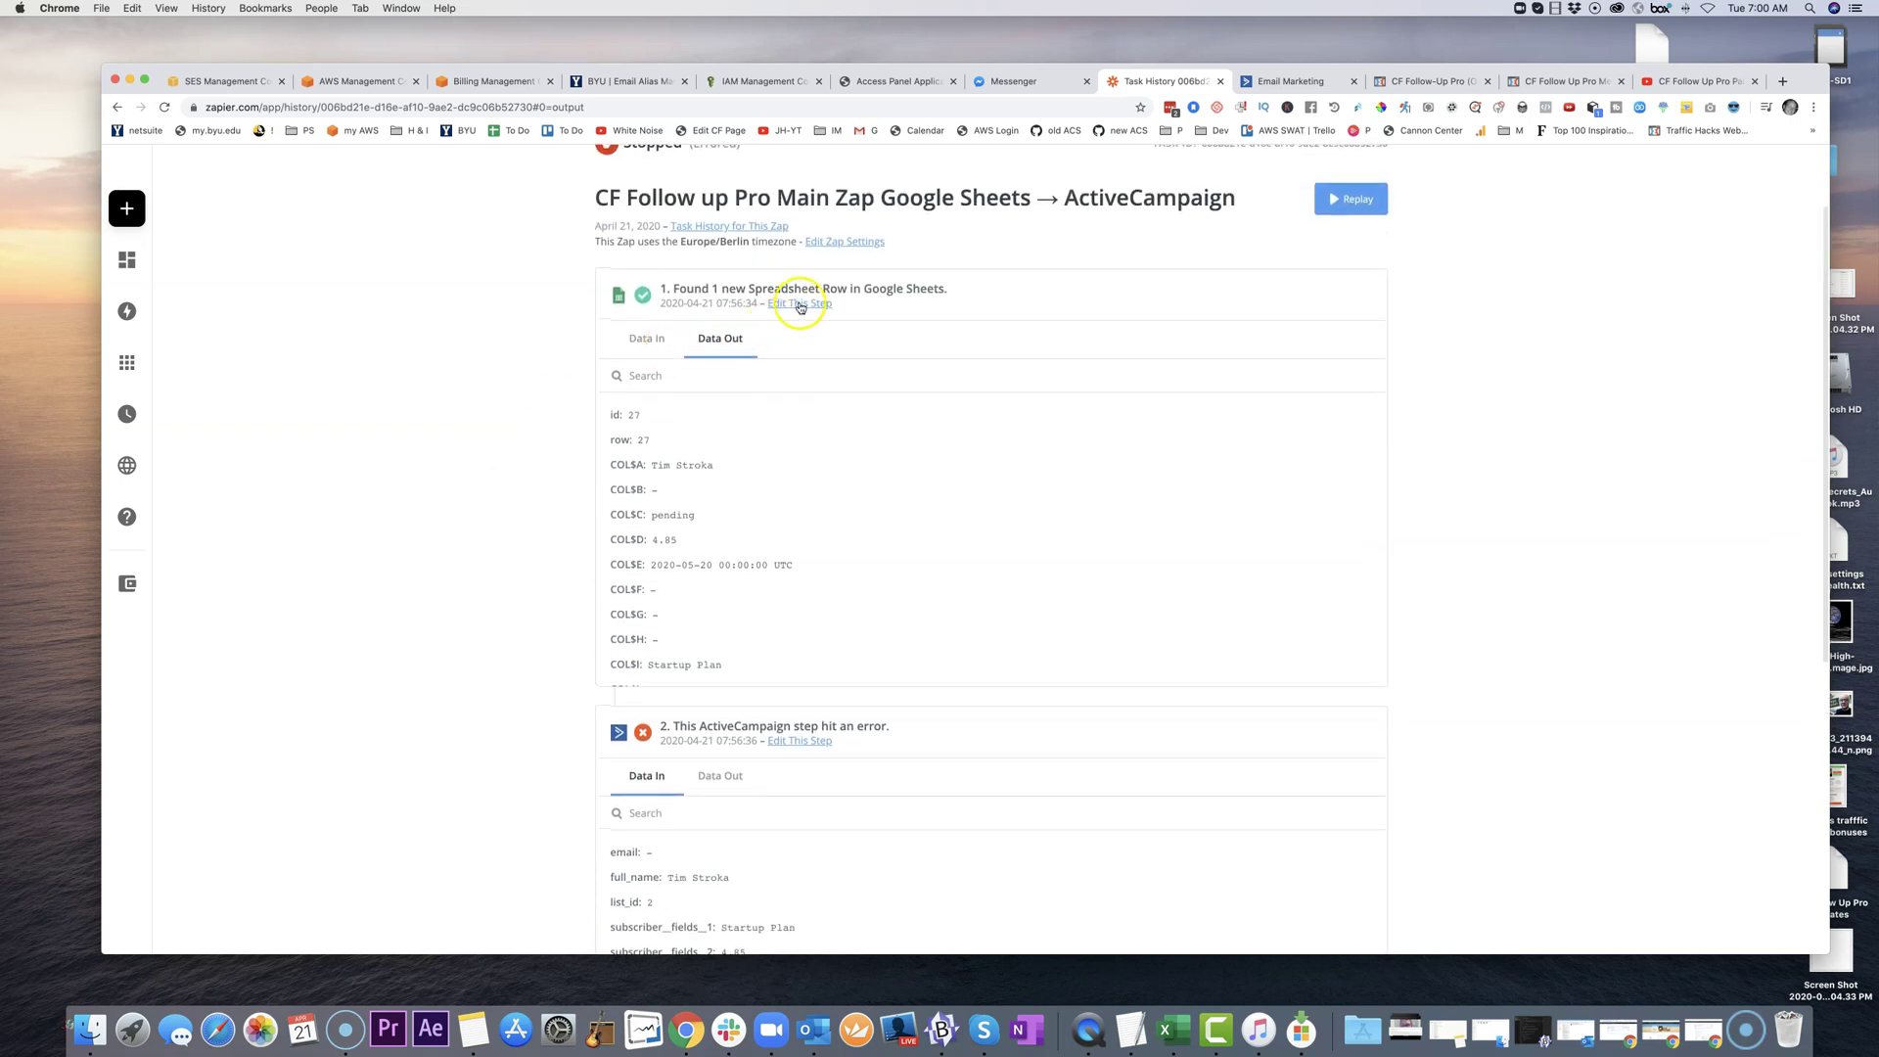